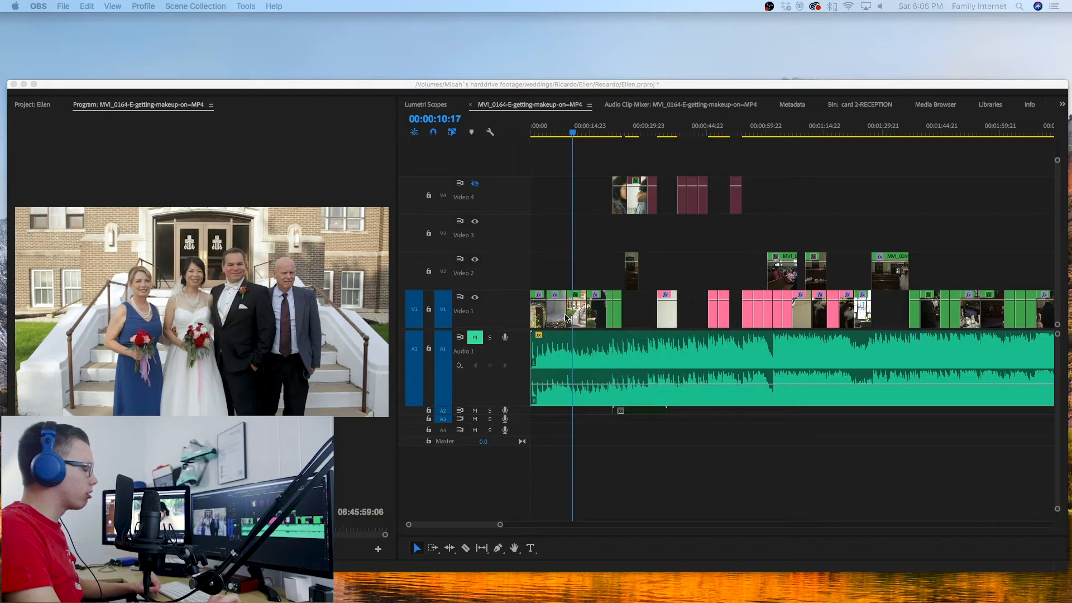
# Scrub through the wedding sequence from the getting-ready clips through the ceremony to the first reception clips
pyautogui.scroll(-5, 860, 325)
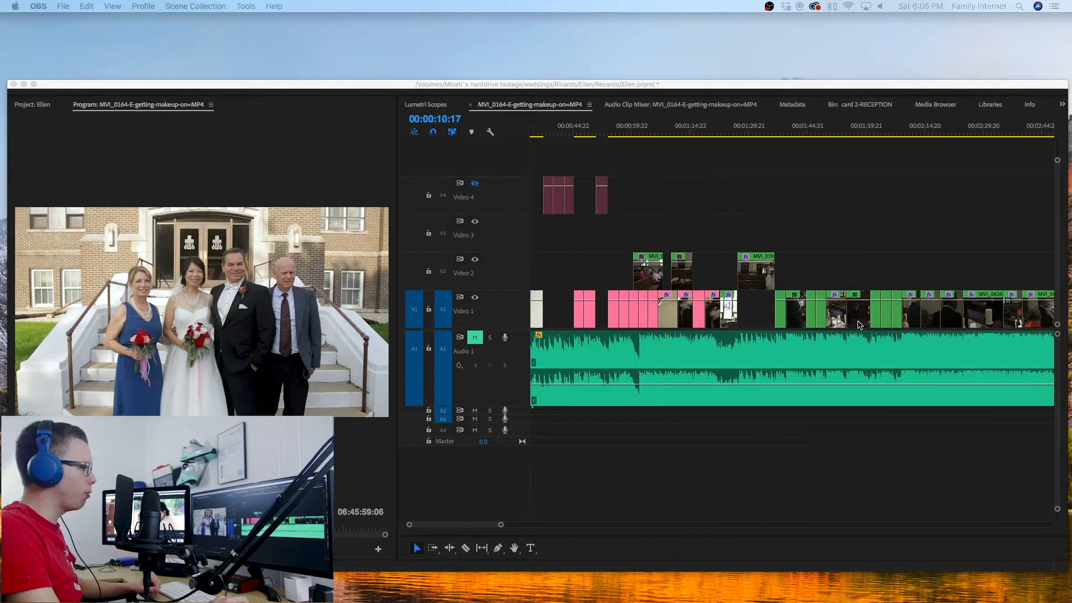
pyautogui.scroll(-4, 860, 324)
pyautogui.click(708, 127)
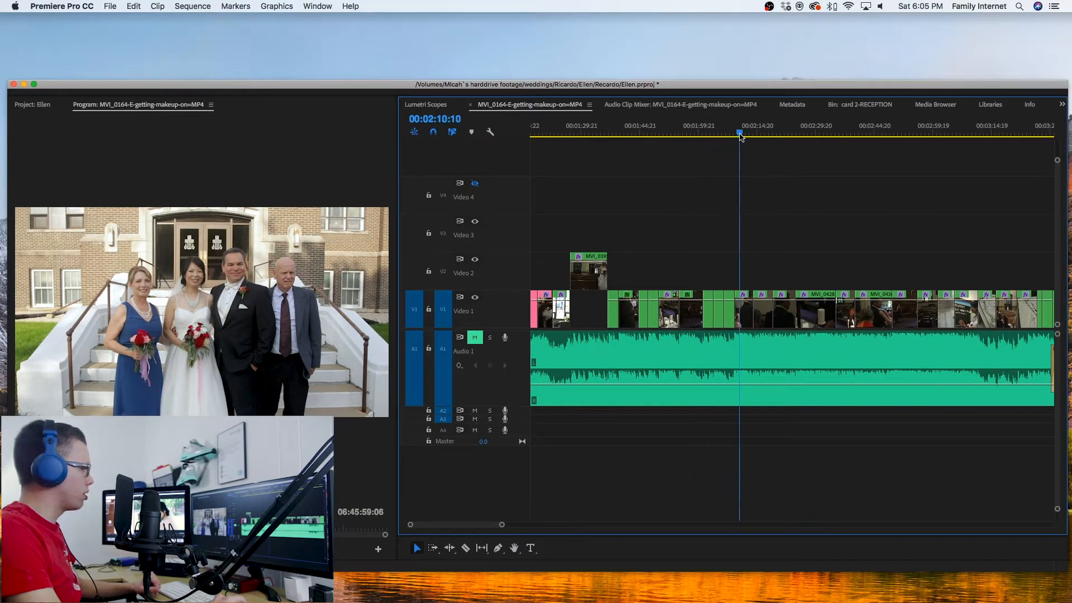
pyautogui.moveTo(741, 137); pyautogui.dragTo(895, 167)
pyautogui.hscroll(-5, 708, 223)
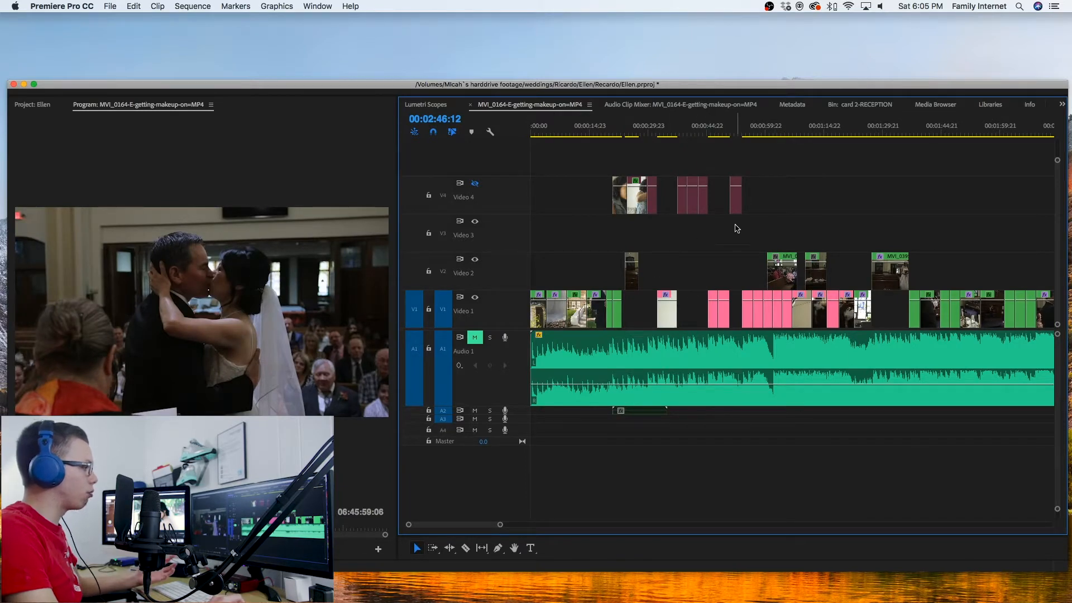
pyautogui.moveTo(750, 132); pyautogui.dragTo(768, 133)
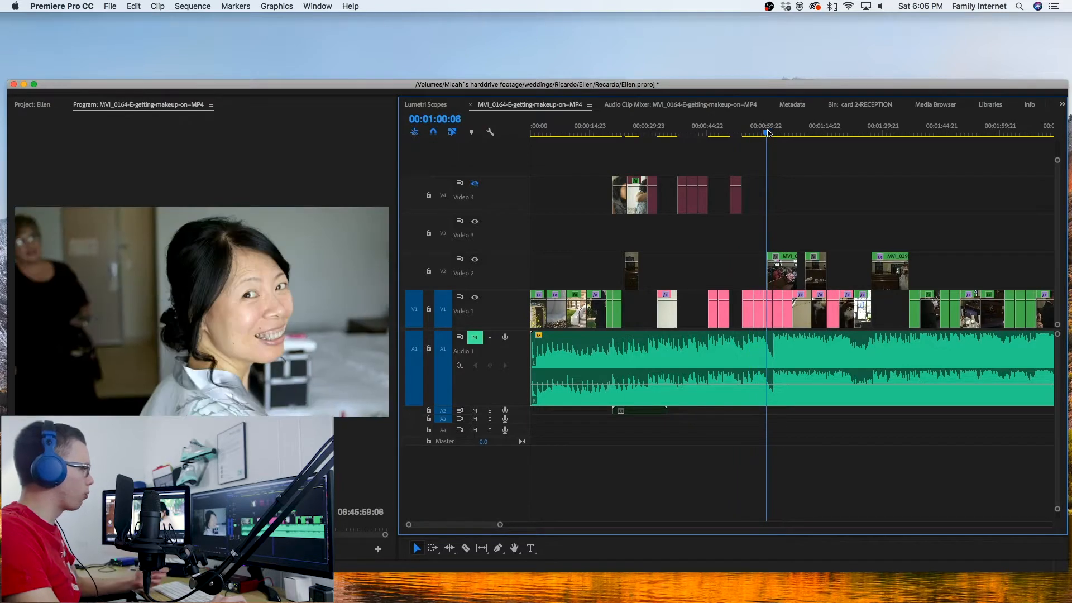
pyautogui.hscroll(5, 721, 237)
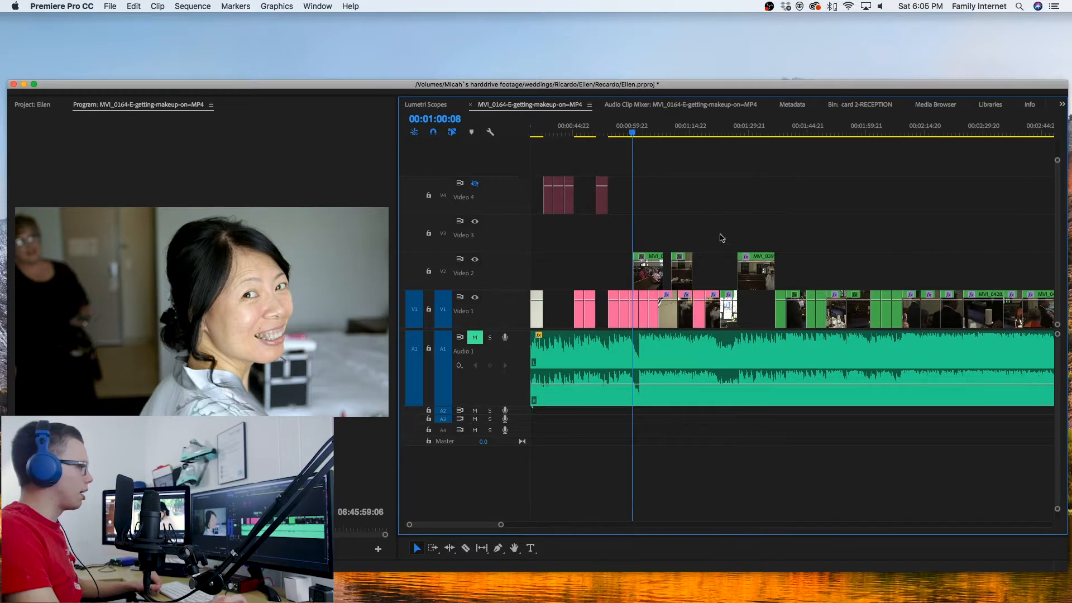
pyautogui.moveTo(754, 133); pyautogui.dragTo(757, 133)
pyautogui.hscroll(1, 864, 279)
pyautogui.hscroll(20, 864, 278)
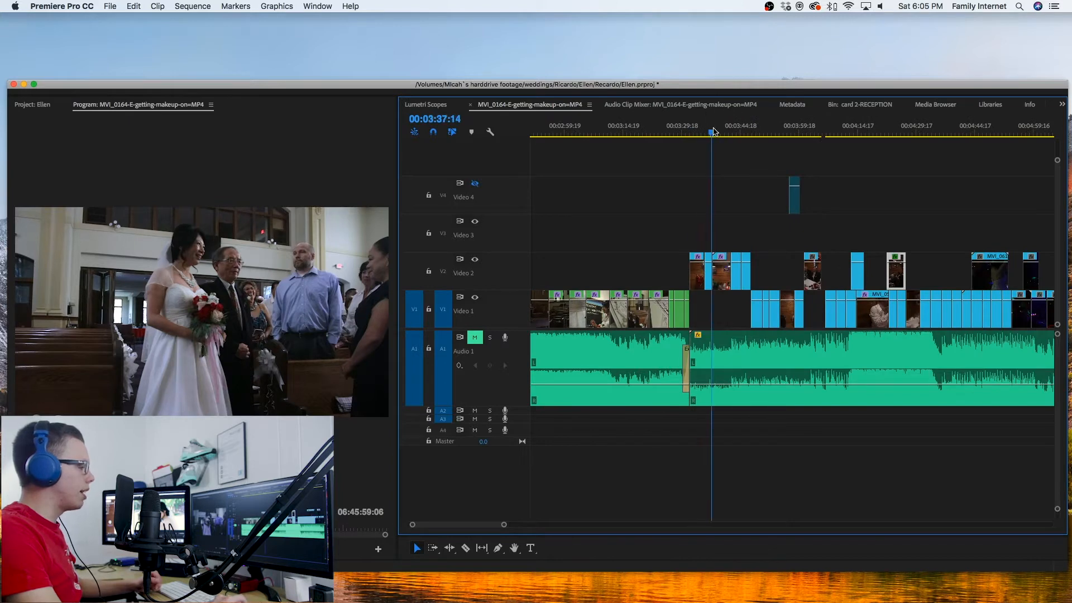
pyautogui.moveTo(729, 130); pyautogui.dragTo(726, 129)
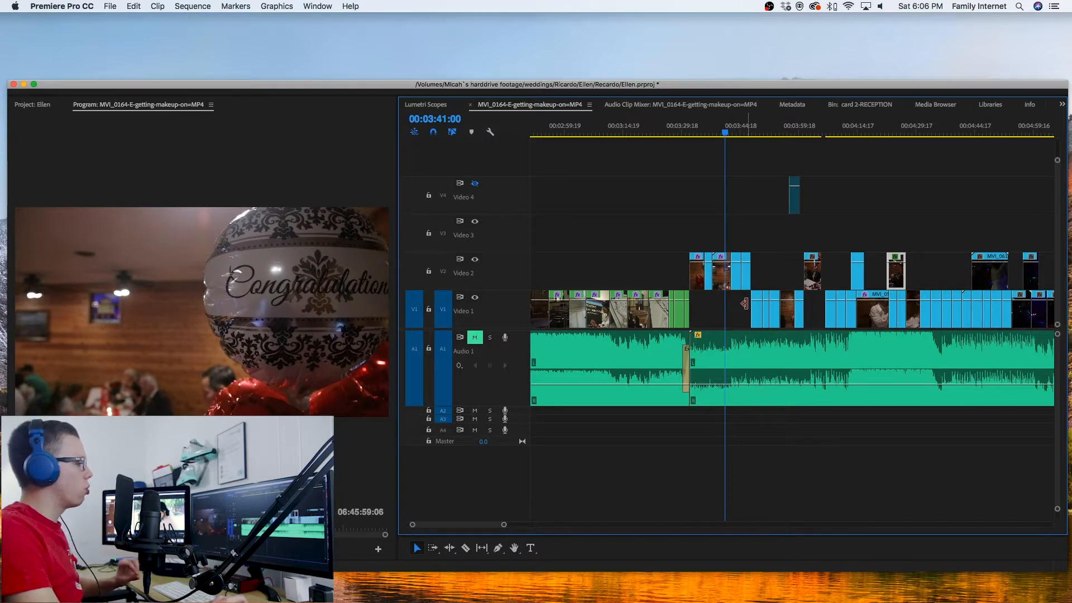
# Examine the layout of the reception clips and the leftover clips beyond the music, including an overview of the whole sequence
pyautogui.hscroll(-6, 733, 323)
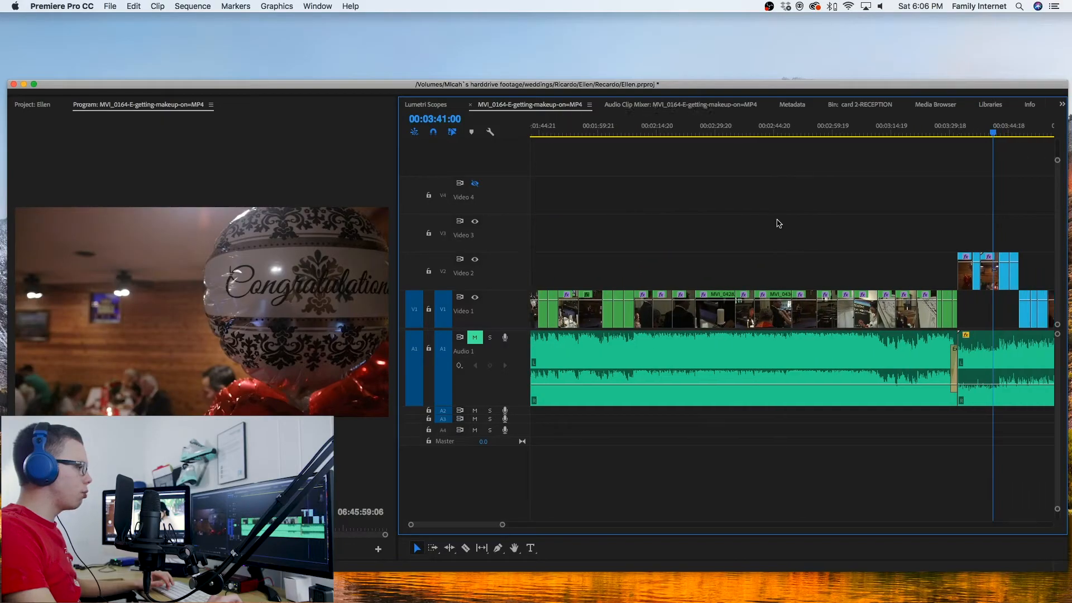
pyautogui.scroll(-2, 780, 223)
pyautogui.scroll(-5, 779, 223)
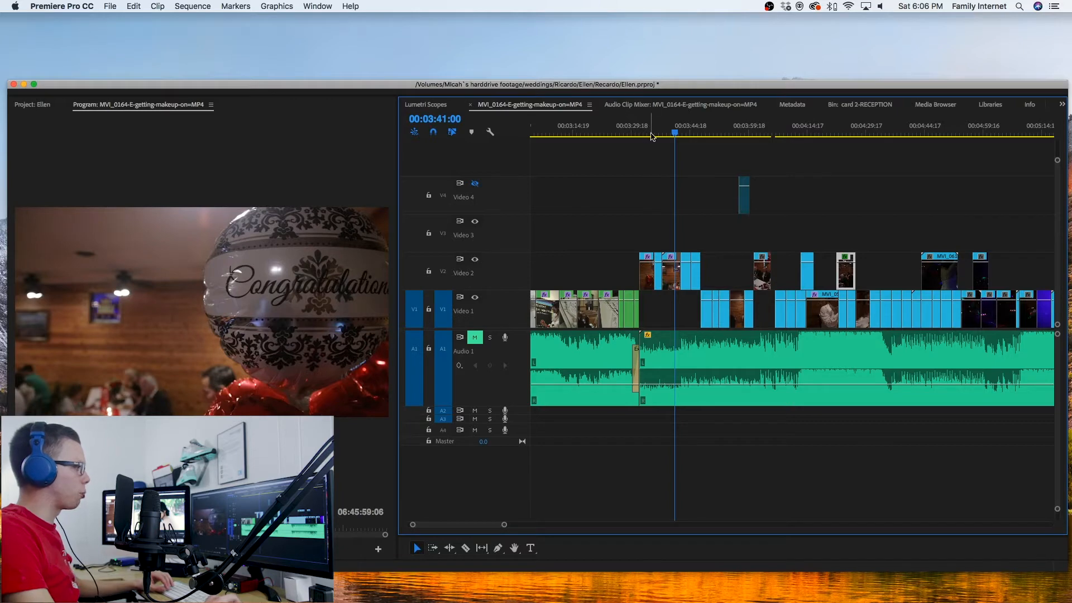
pyautogui.moveTo(646, 131); pyautogui.dragTo(686, 131)
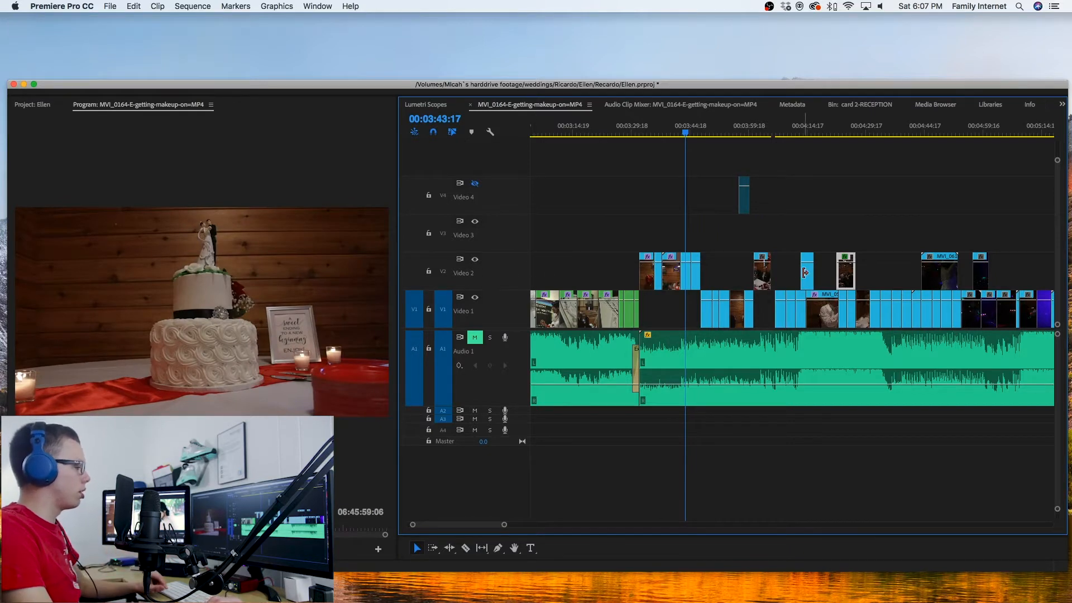
pyautogui.hscroll(3, 777, 287)
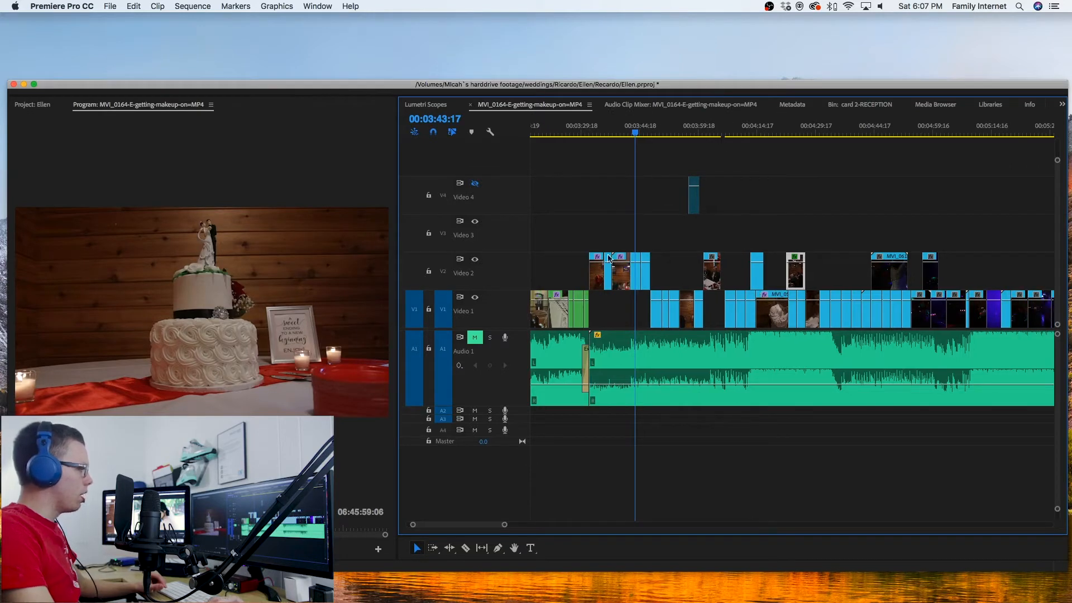
pyautogui.hscroll(10, 709, 242)
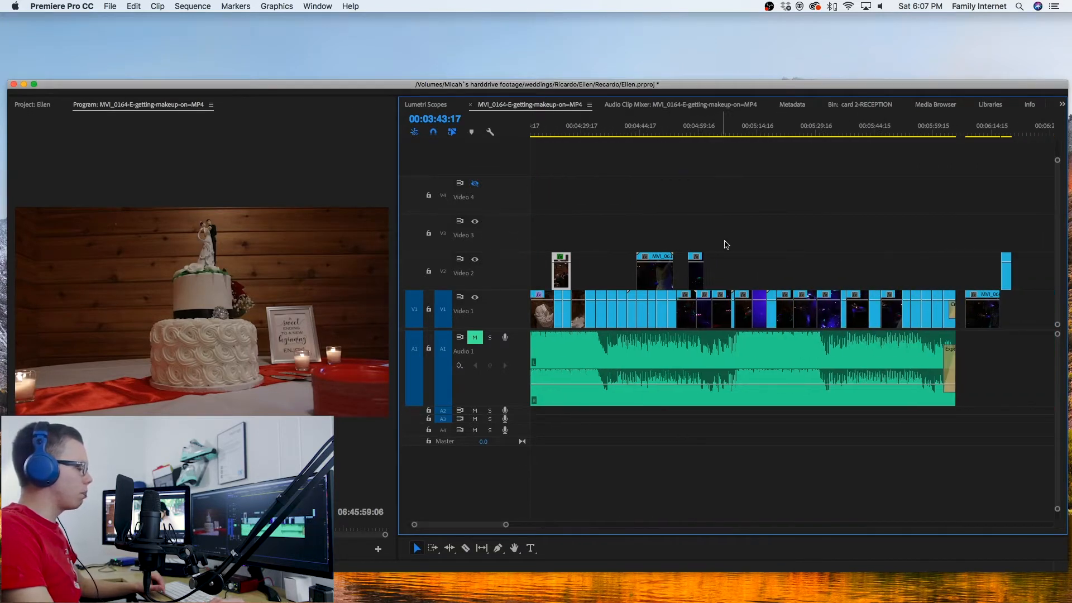
pyautogui.hscroll(4, 727, 244)
pyautogui.hscroll(-9, 728, 244)
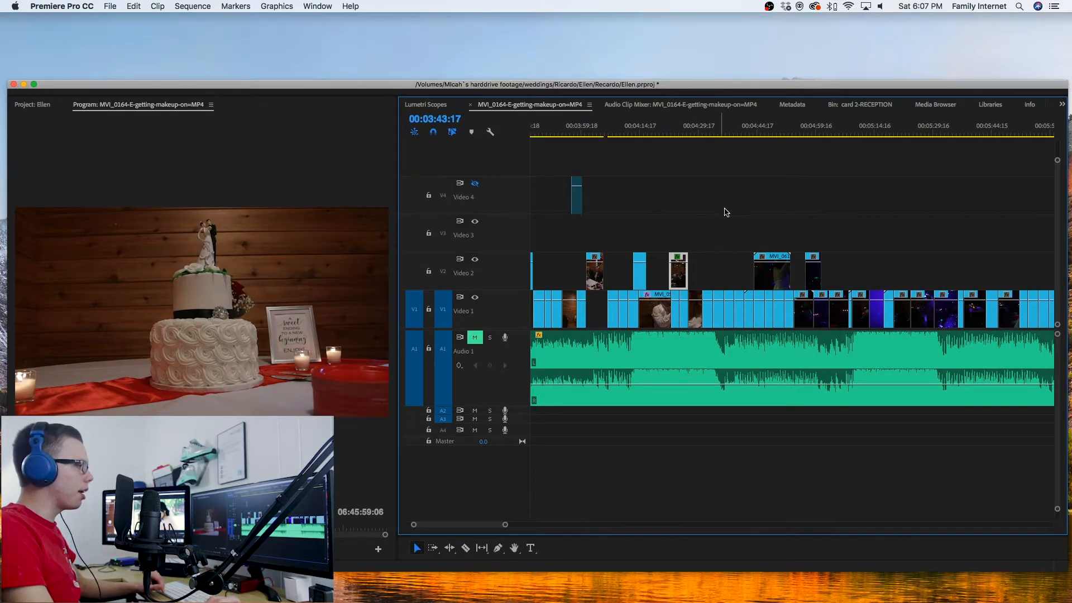
pyautogui.hscroll(20, 725, 212)
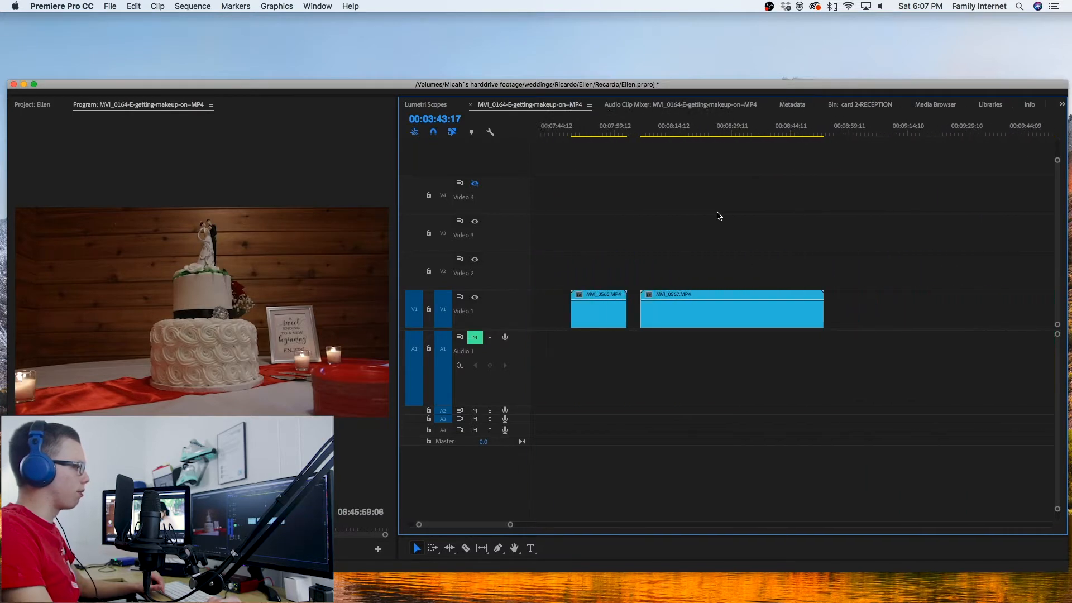
pyautogui.hscroll(-20, 719, 216)
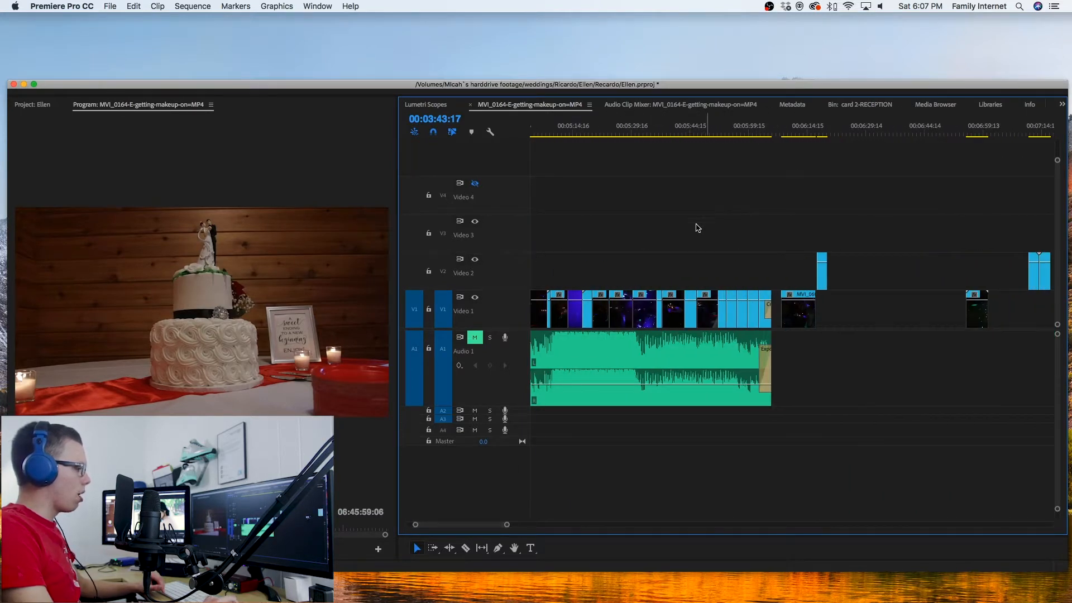
pyautogui.scroll(5, 686, 229)
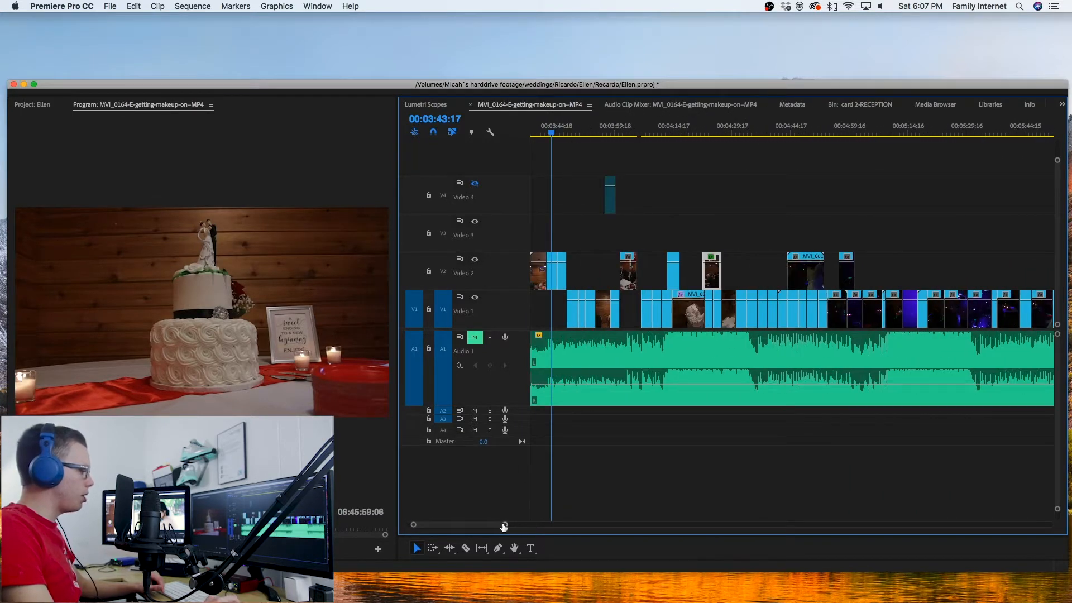
pyautogui.moveTo(505, 527); pyautogui.dragTo(683, 526)
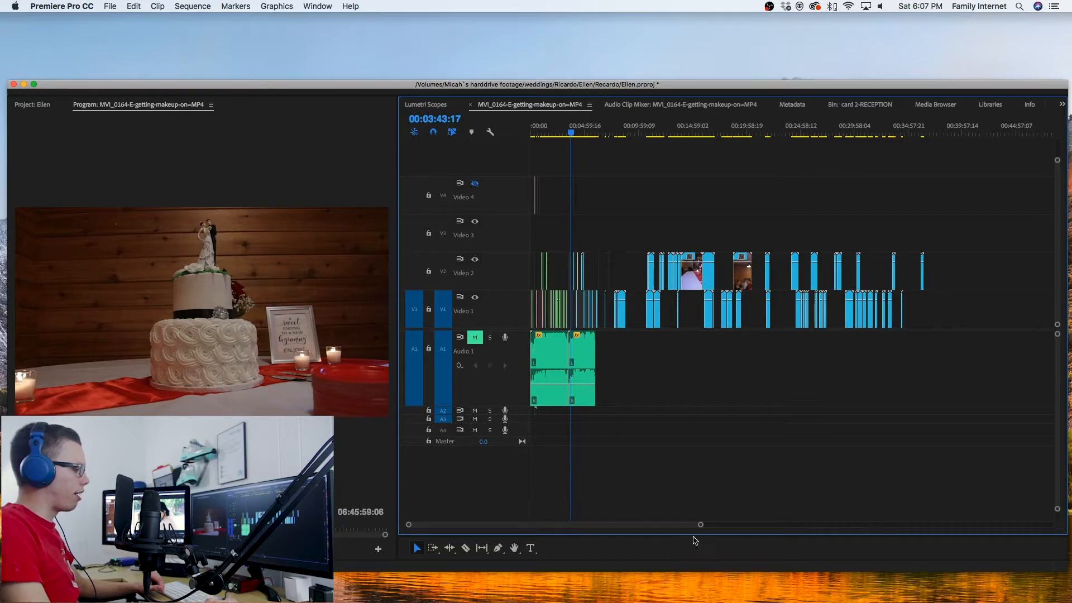
pyautogui.moveTo(702, 526); pyautogui.dragTo(657, 526)
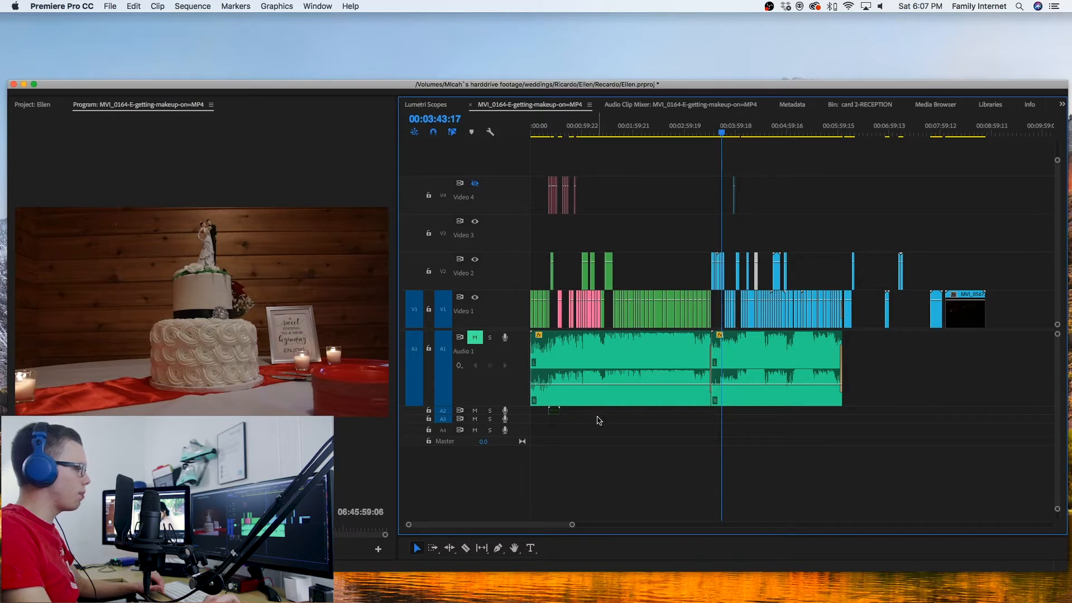
# Review the change from ceremony to reception at the music crossfade and play the opening reception clips up to the couple's arrival shot
pyautogui.press('=')
pyautogui.press('=')
pyautogui.press('=')
pyautogui.moveTo(710, 127); pyautogui.dragTo(695, 171)
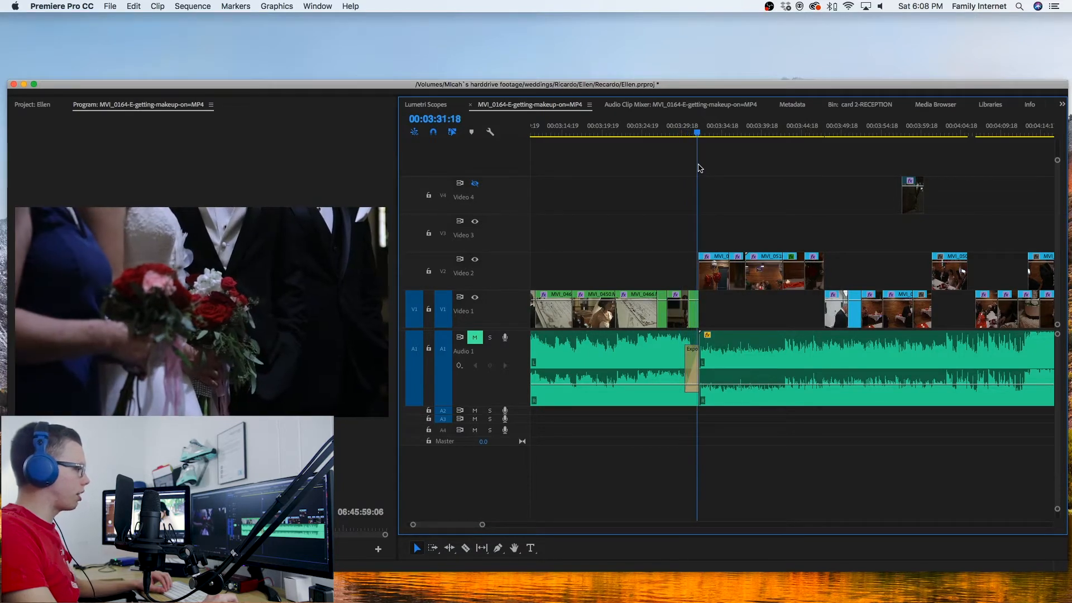
pyautogui.moveTo(720, 168); pyautogui.dragTo(782, 171)
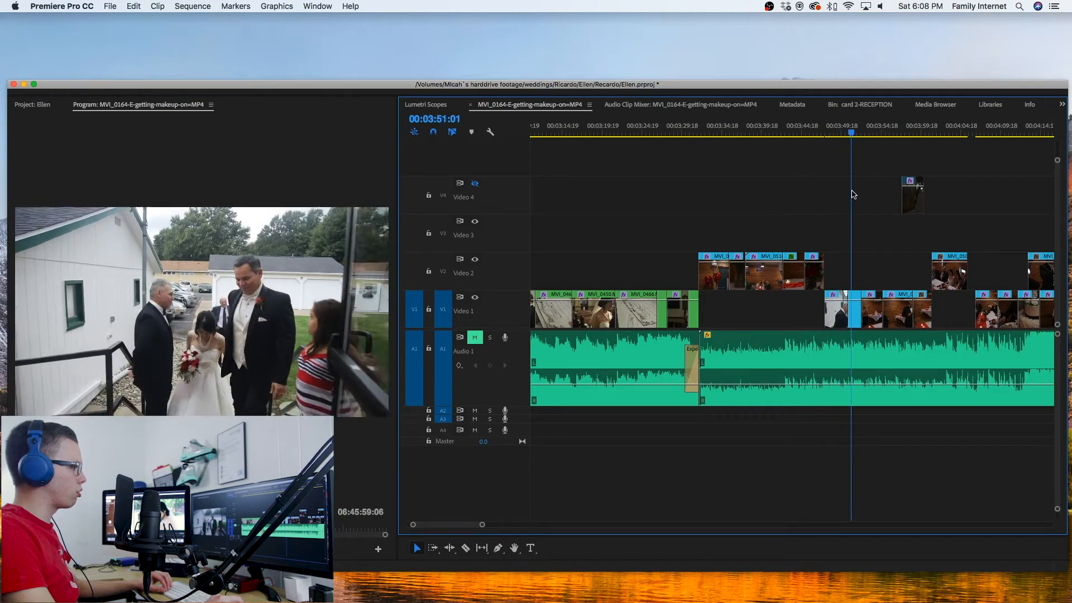
pyautogui.moveTo(842, 196)
pyautogui.mouseDown()
pyautogui.moveTo(720, 191)
pyautogui.moveTo(843, 189)
pyautogui.mouseUp()
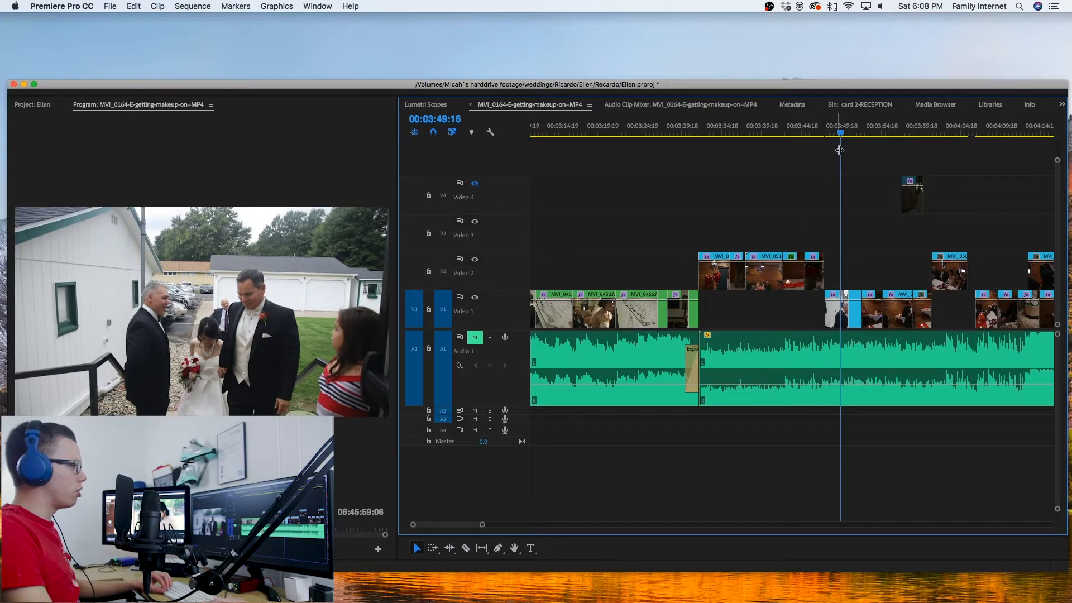
pyautogui.moveTo(843, 133); pyautogui.dragTo(832, 140)
pyautogui.press('space')
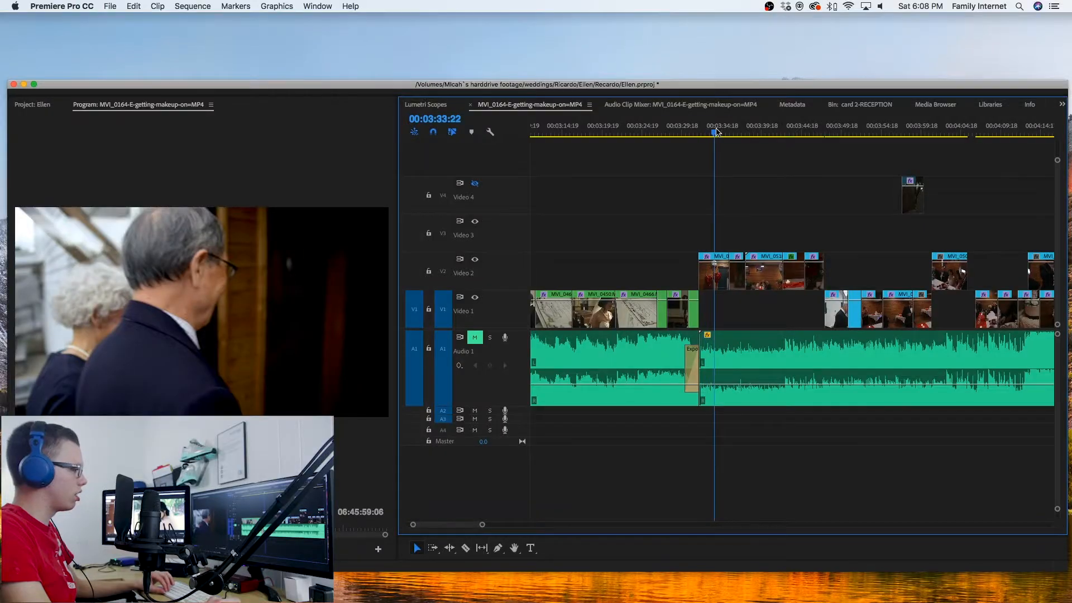
pyautogui.press('space')
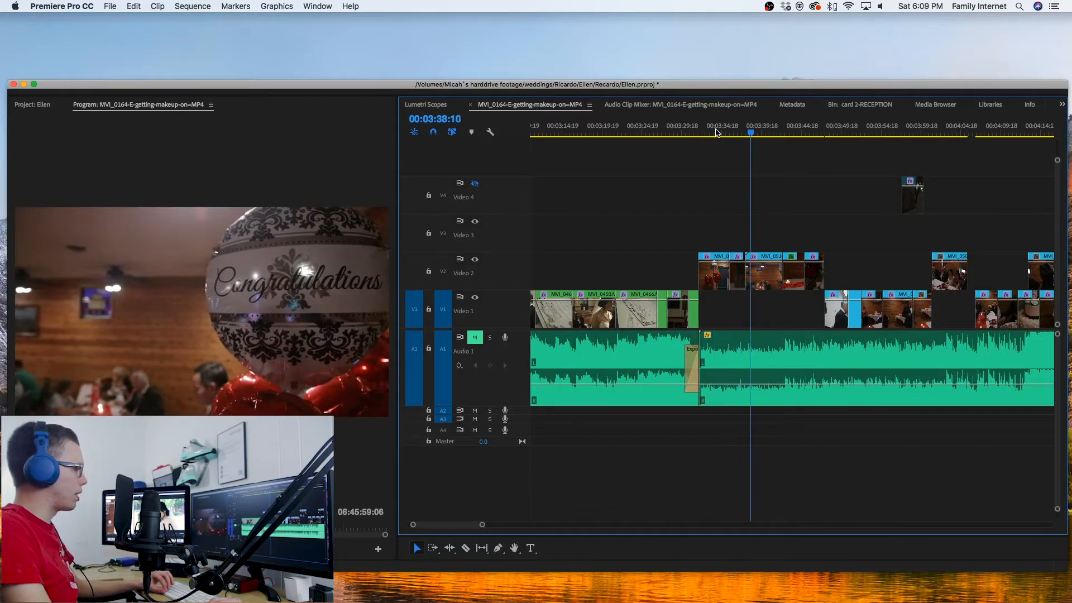
pyautogui.click(810, 132)
pyautogui.moveTo(830, 134); pyautogui.dragTo(827, 135)
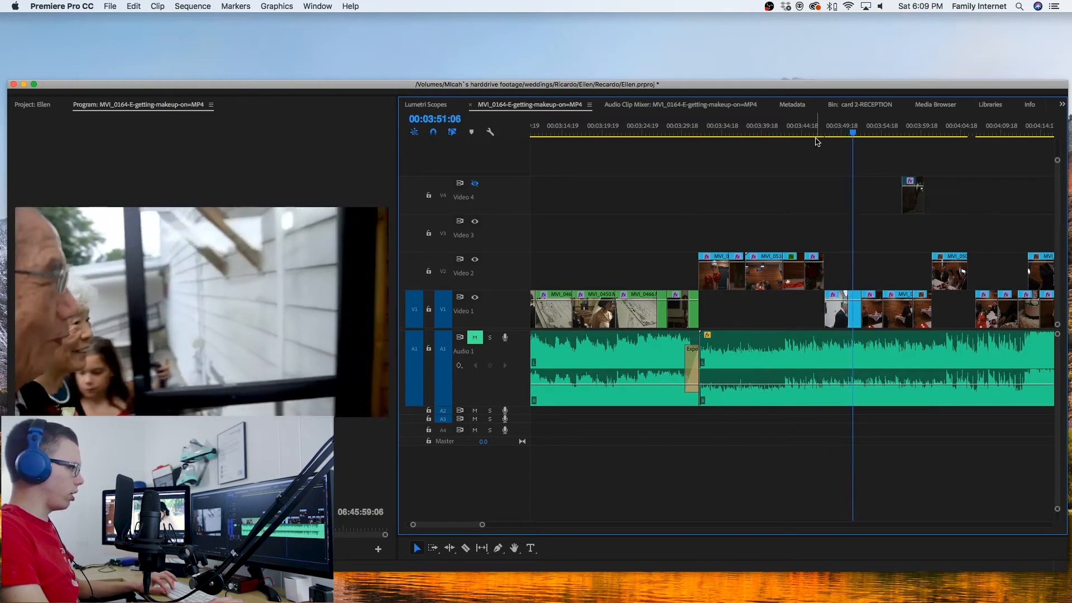
# Inspect the couple's arrival clip frame by frame around 00:03:50:13 and check its cut to the following doorway shot
pyautogui.click(836, 135)
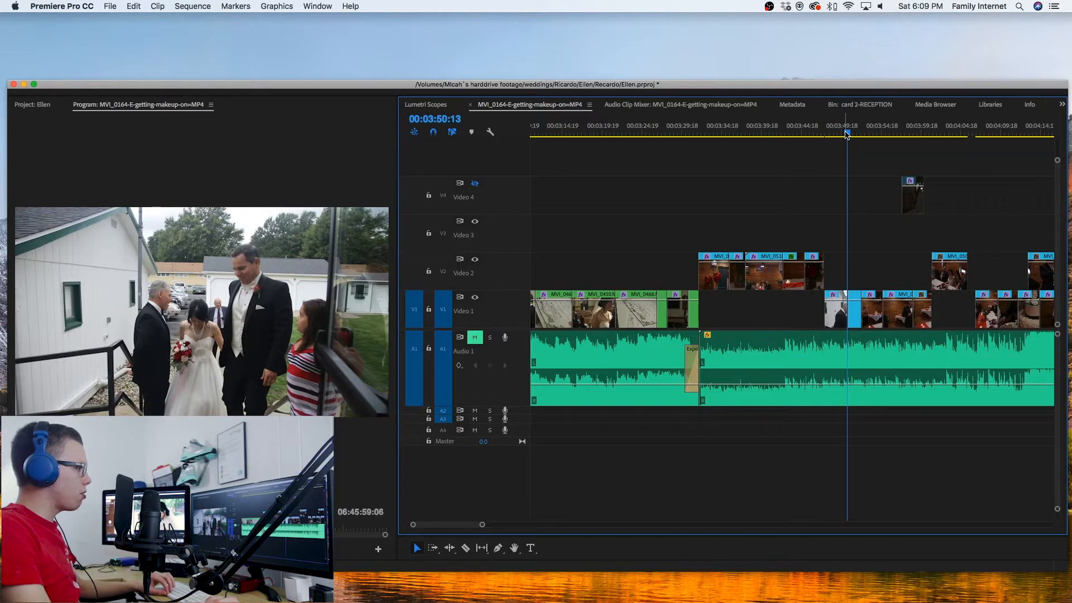
pyautogui.press('Right')
pyautogui.press('Right')
pyautogui.press('Right')
pyautogui.press('Right')
pyautogui.press('Right')
pyautogui.press('Right')
pyautogui.press('Right')
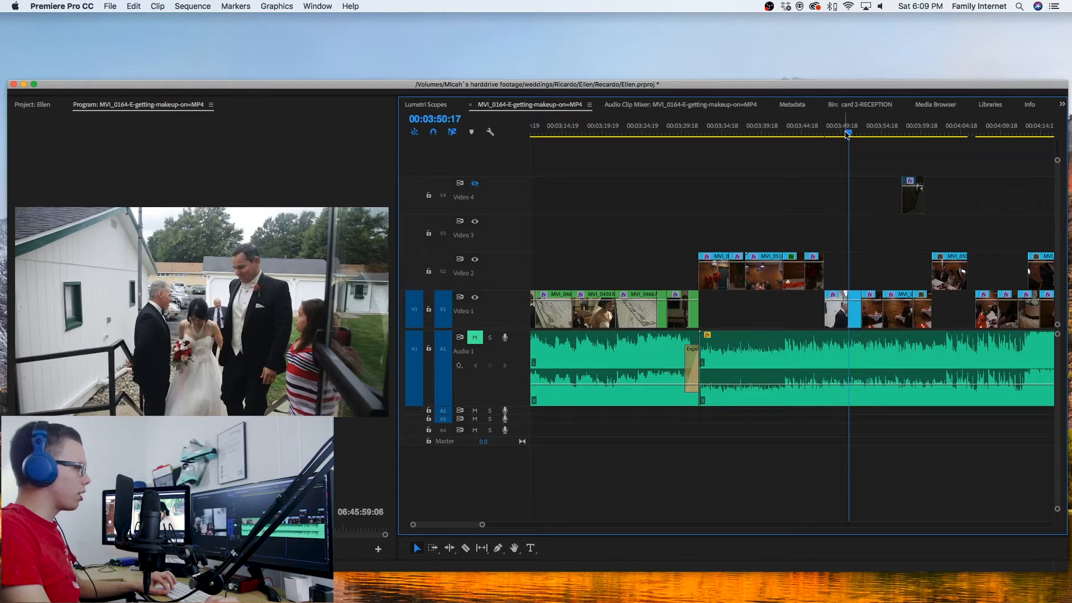
pyautogui.press('Left')
pyautogui.press('Left')
pyautogui.press('Left')
pyautogui.press('Left')
pyautogui.press('Left')
pyautogui.press('Left')
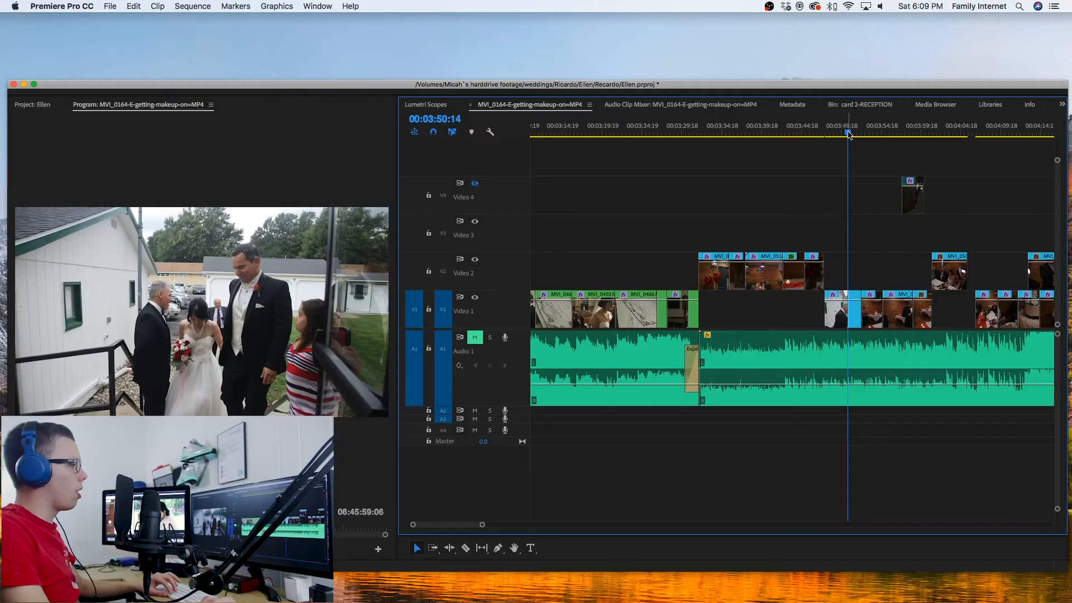
pyautogui.moveTo(849, 137); pyautogui.dragTo(848, 139)
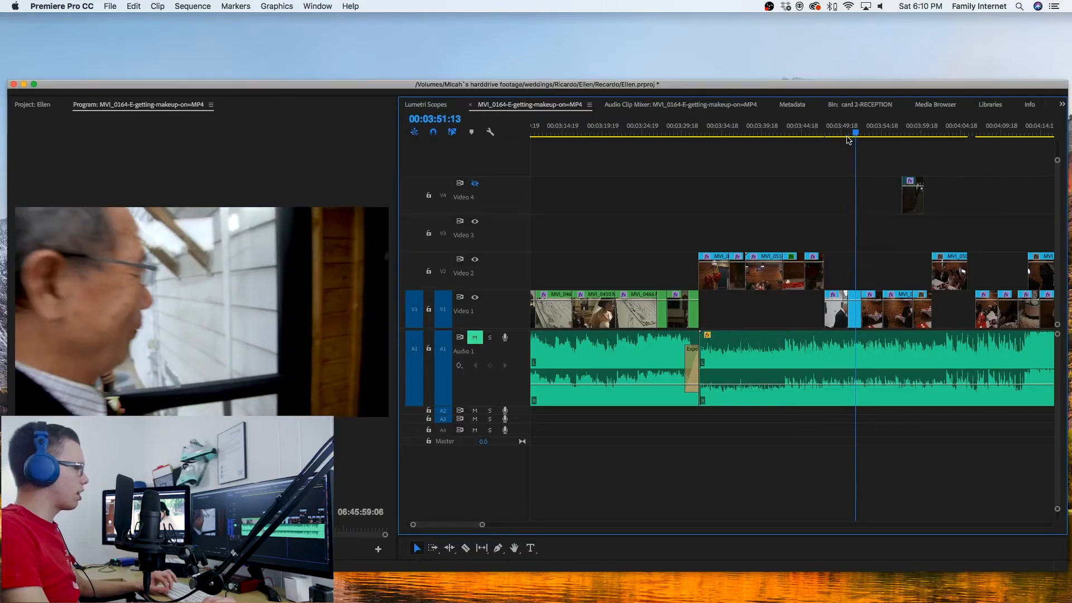
pyautogui.moveTo(856, 132); pyautogui.dragTo(850, 140)
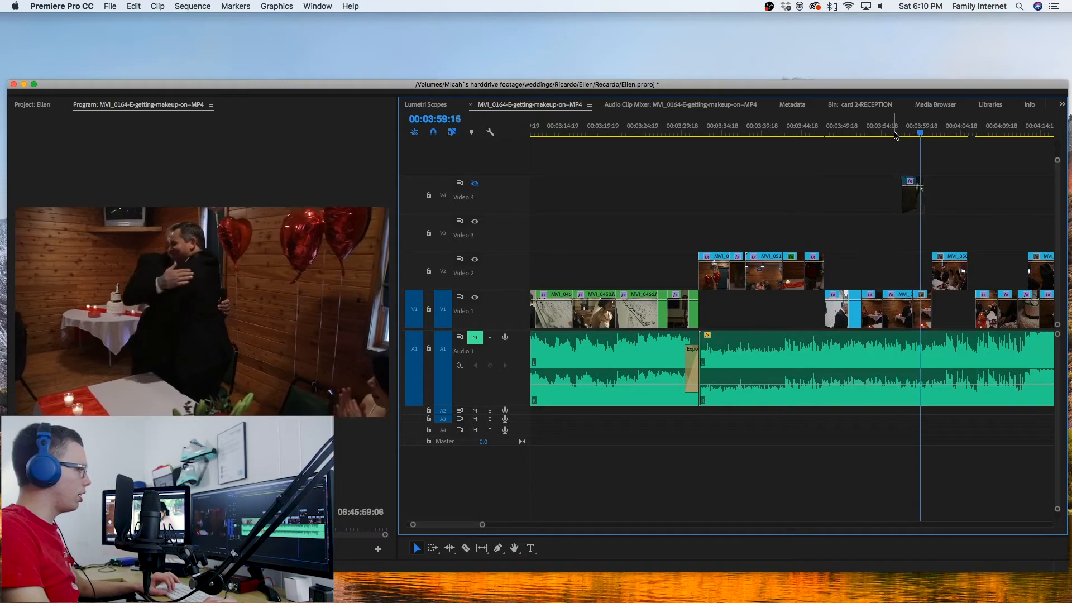
# Play and scrub through the reception's hug, speech, kiss and toast clips up to 00:04:13:22
pyautogui.moveTo(927, 137); pyautogui.dragTo(897, 139)
pyautogui.press('space')
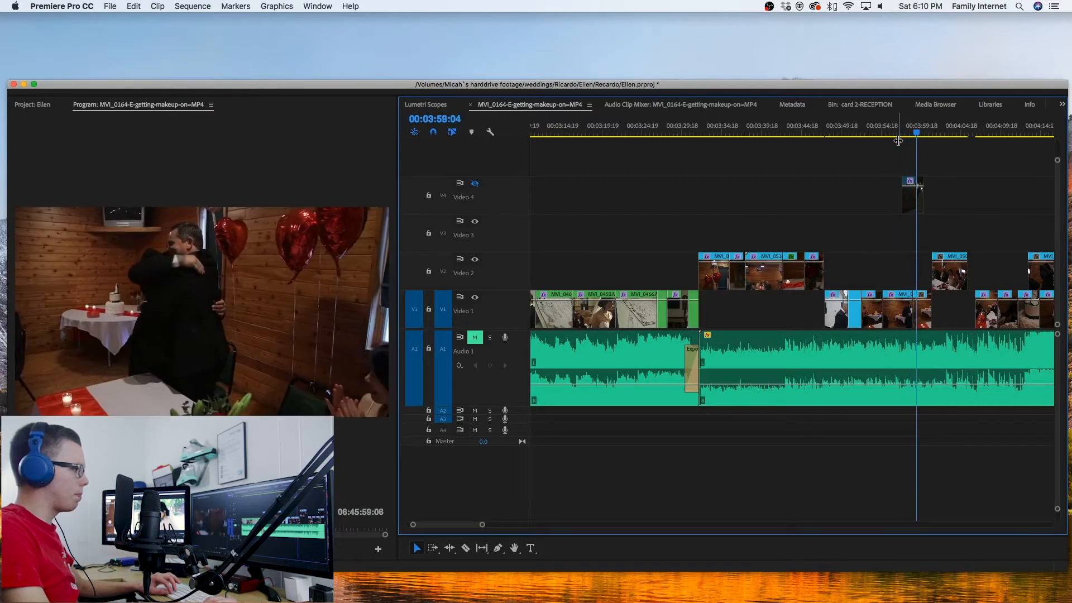
pyautogui.moveTo(924, 134); pyautogui.dragTo(953, 134)
pyautogui.scroll(-5, 993, 218)
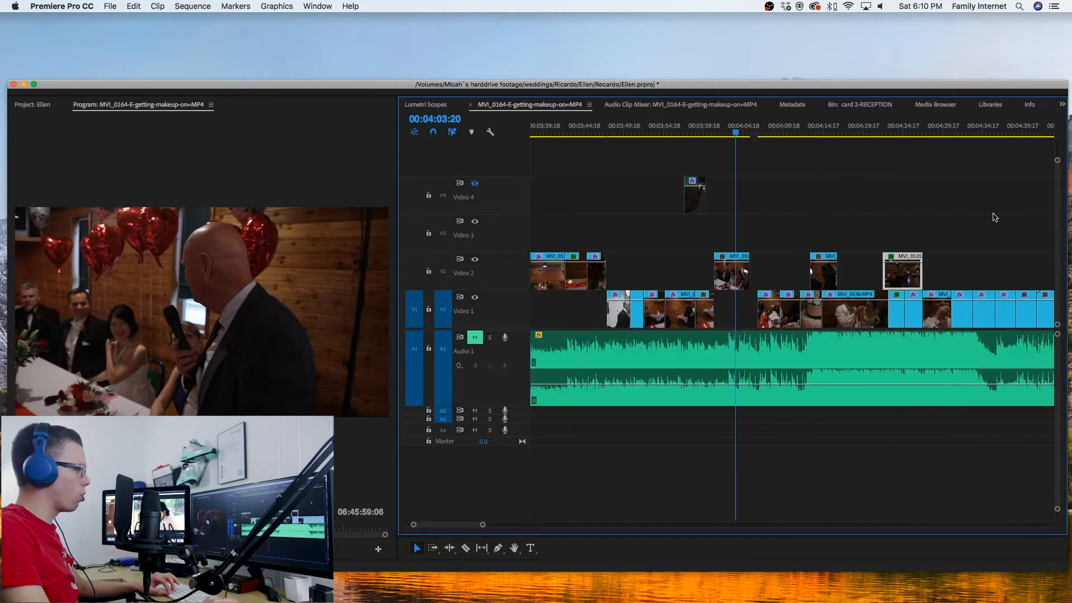
pyautogui.moveTo(756, 132); pyautogui.dragTo(789, 135)
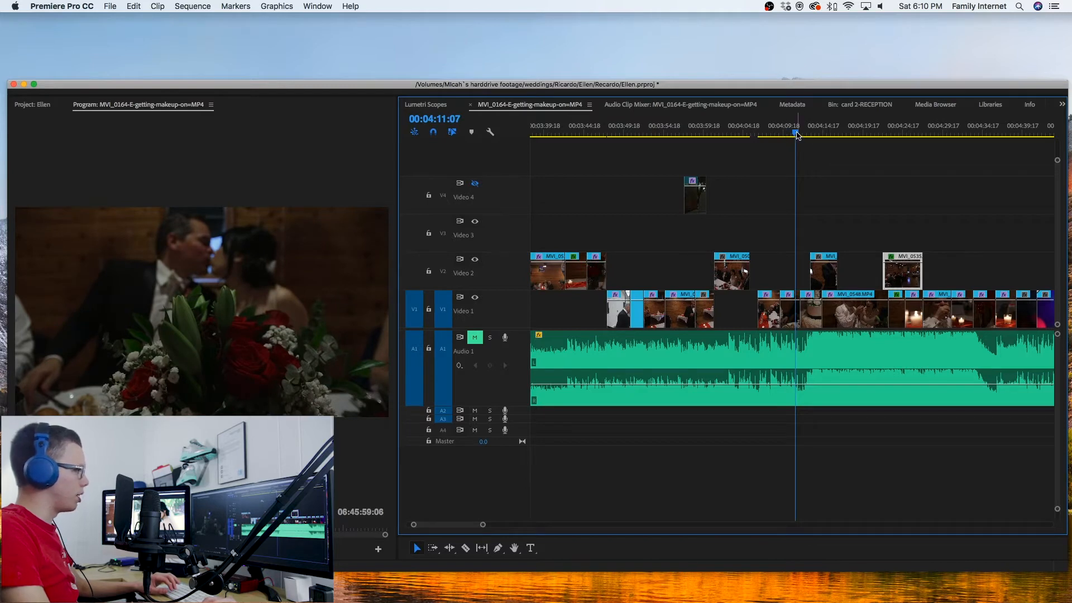
pyautogui.moveTo(795, 134); pyautogui.dragTo(785, 137)
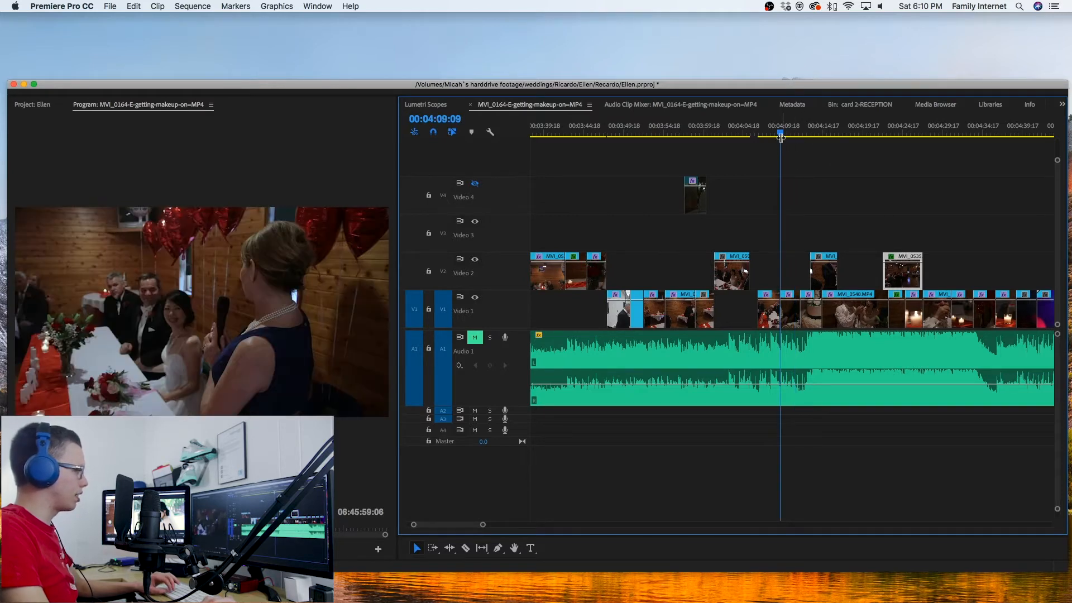
pyautogui.press('space')
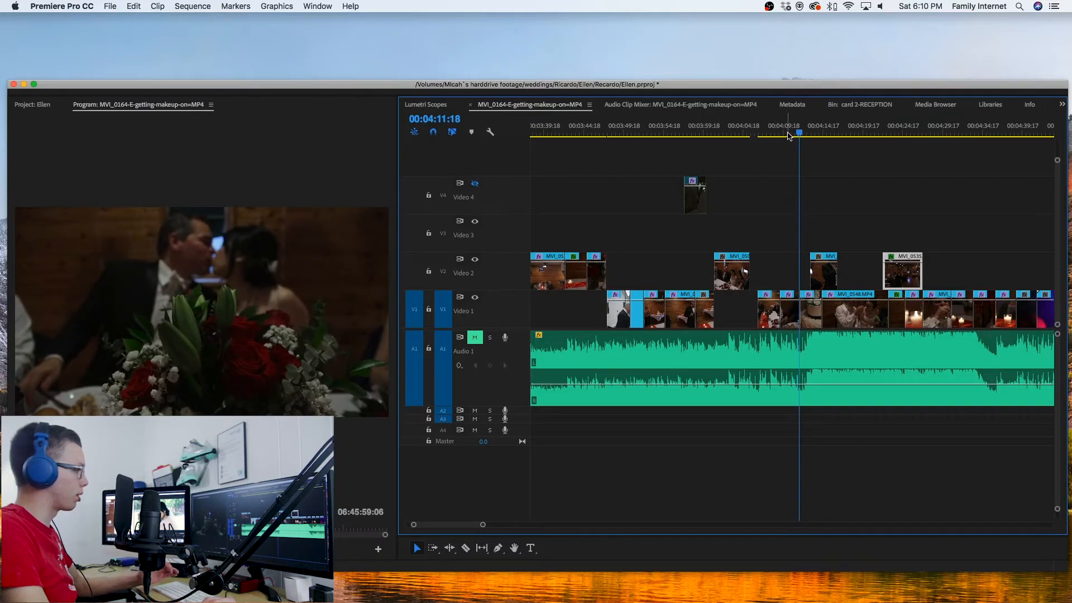
pyautogui.moveTo(801, 136); pyautogui.dragTo(809, 137)
pyautogui.moveTo(805, 137); pyautogui.dragTo(816, 139)
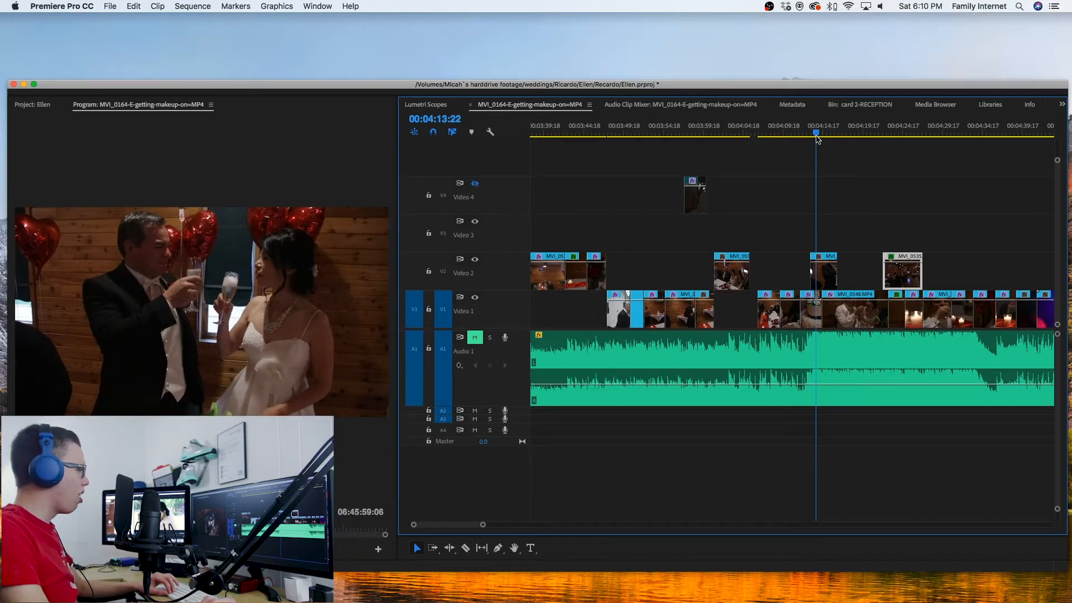
# Play and scrub the toast, cake-feeding and wide room clips up to 00:04:26:19, and recheck the speech clip around 00:03:54:05
pyautogui.moveTo(817, 139); pyautogui.dragTo(812, 138)
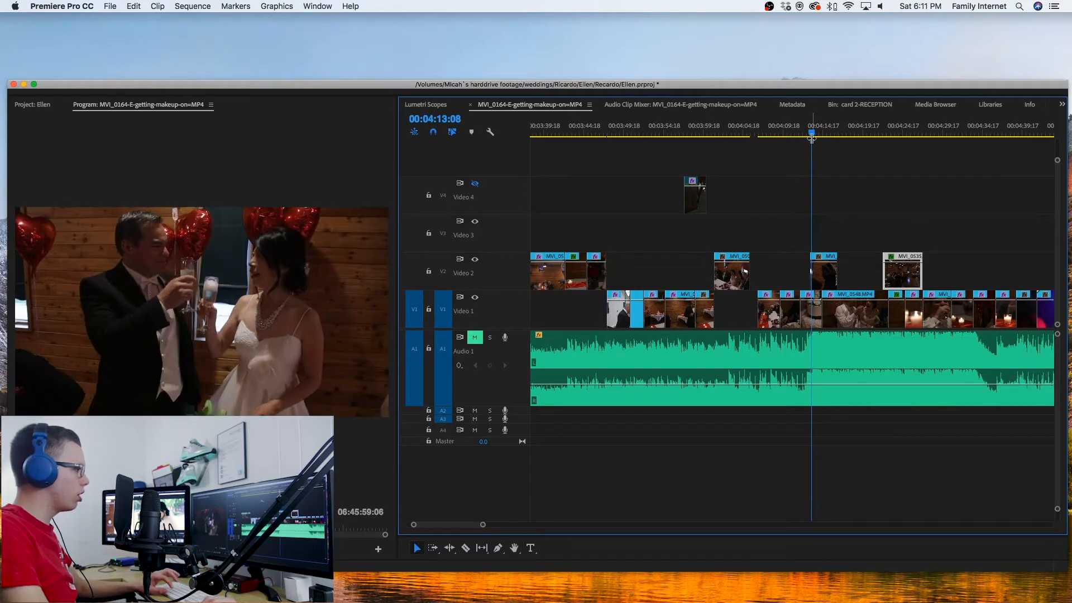
pyautogui.press('space')
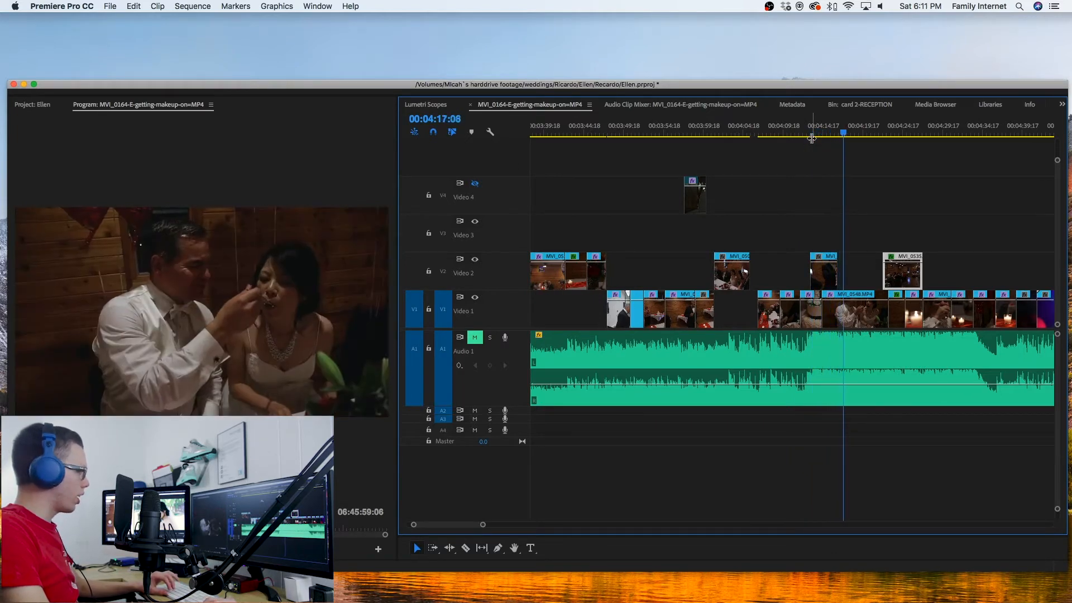
pyautogui.scroll(-5, 884, 251)
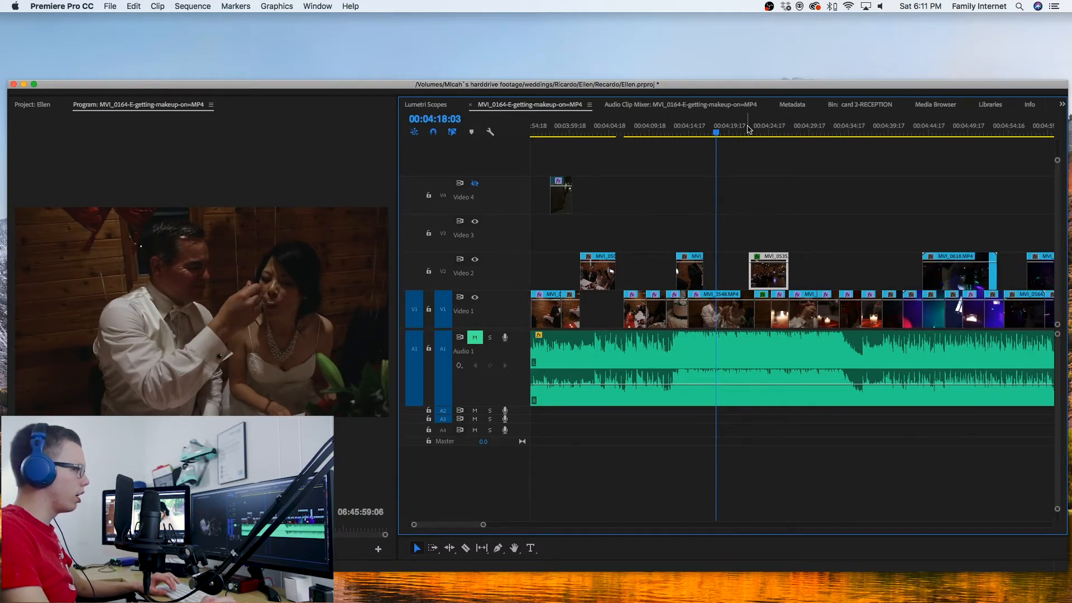
pyautogui.moveTo(748, 130); pyautogui.dragTo(785, 162)
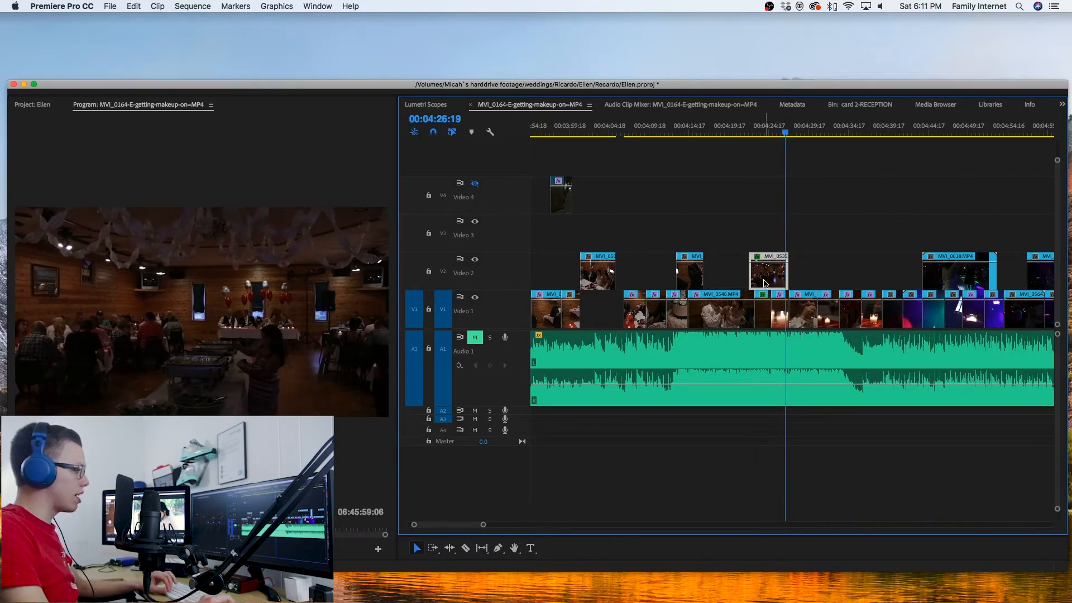
pyautogui.hscroll(-5, 741, 273)
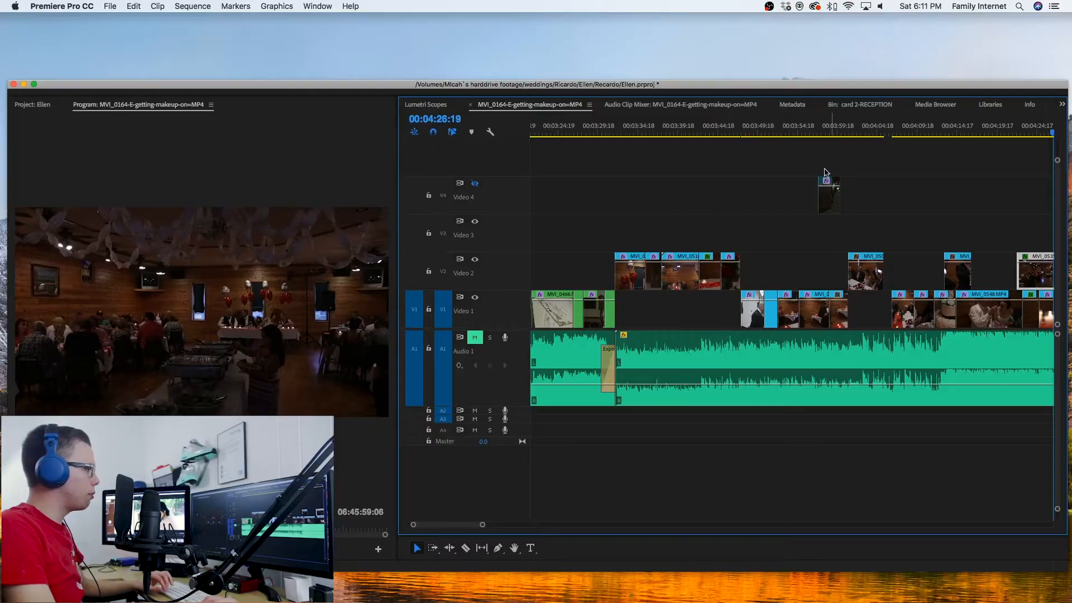
pyautogui.moveTo(744, 140); pyautogui.dragTo(796, 145)
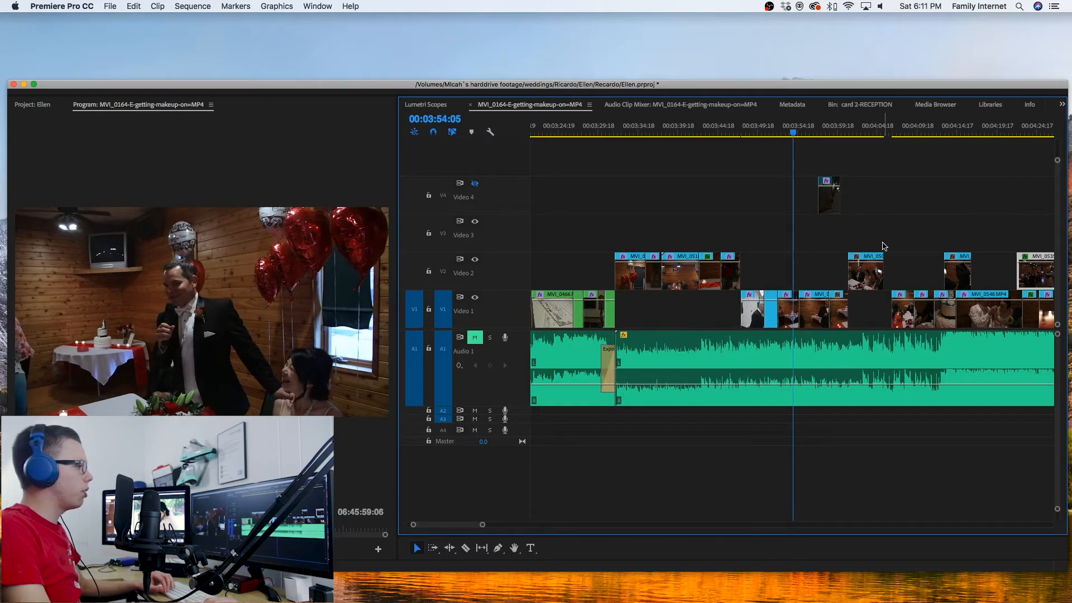
pyautogui.scroll(-6, 884, 219)
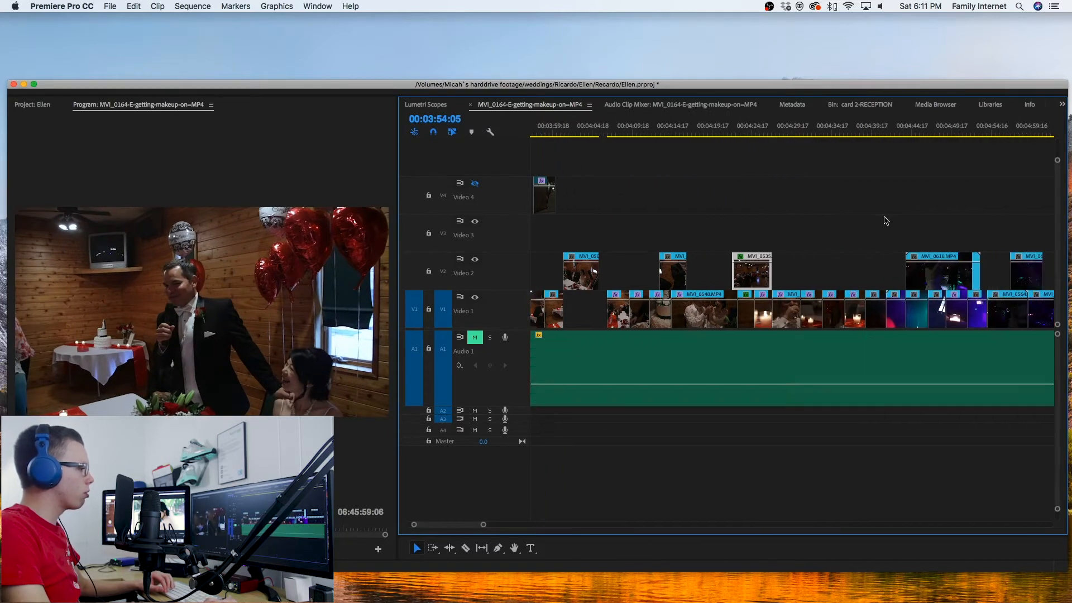
# Scrub through the following reception clips to the dance floor shots and examine the MVI_0618 overlay clip up to 00:04:51:11
pyautogui.moveTo(678, 135); pyautogui.dragTo(869, 161)
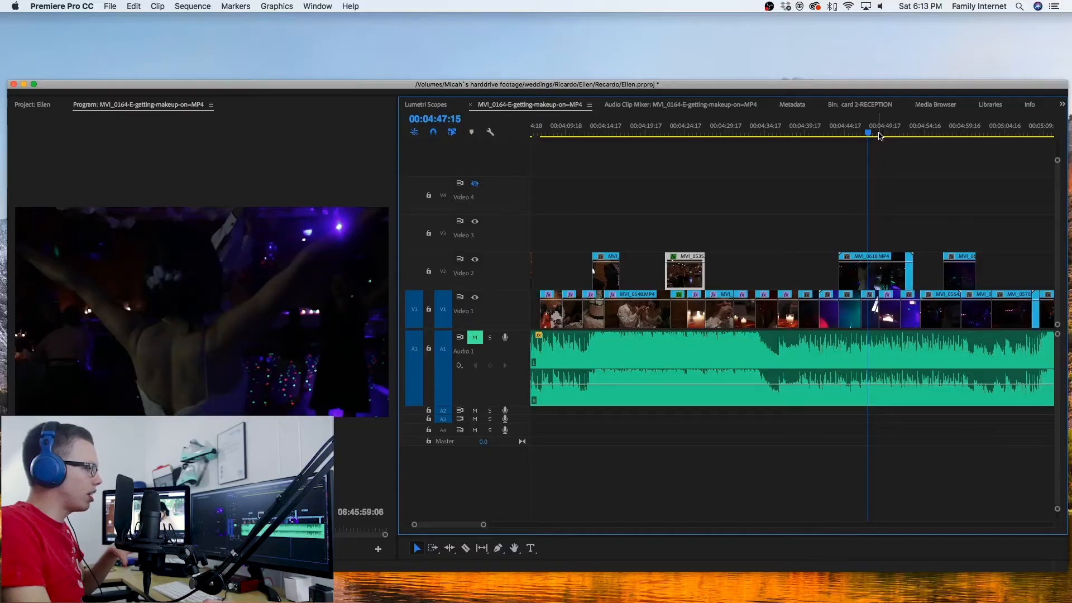
pyautogui.moveTo(877, 132); pyautogui.dragTo(902, 148)
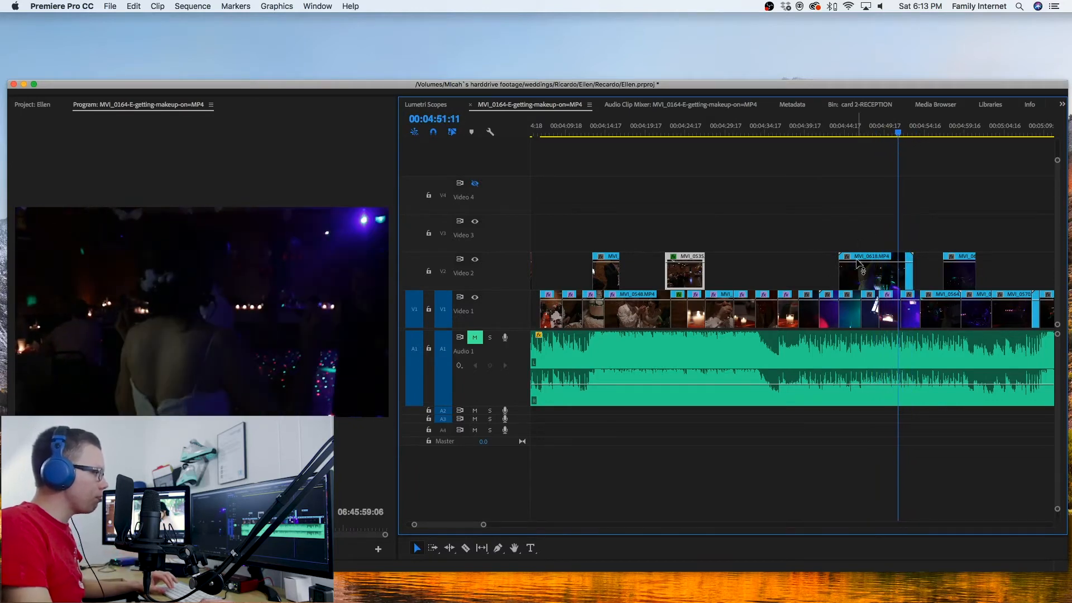
pyautogui.scroll(-3, 908, 239)
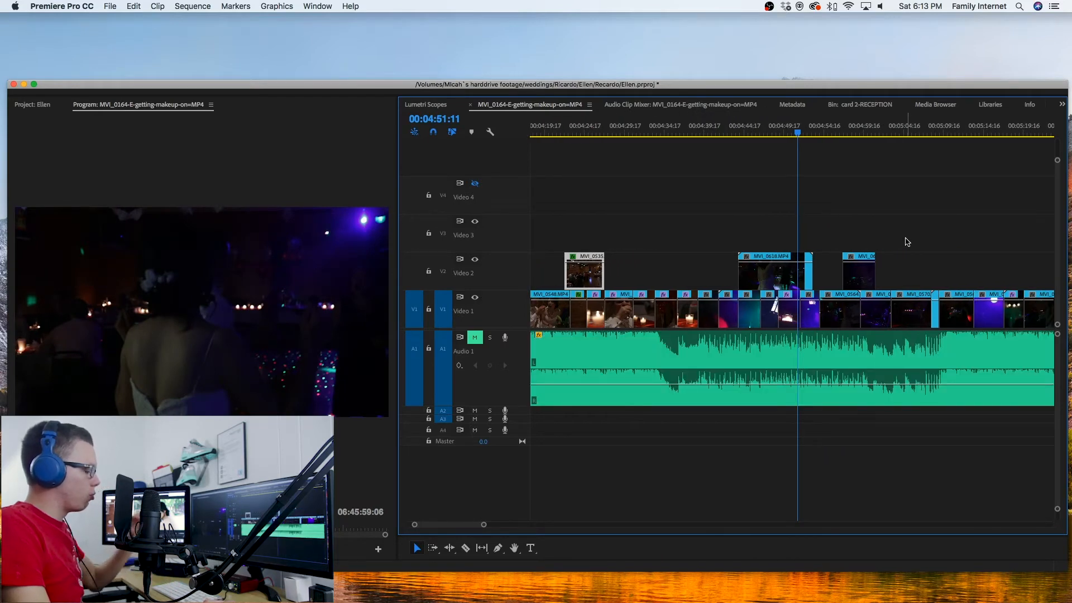
pyautogui.scroll(-1, 907, 242)
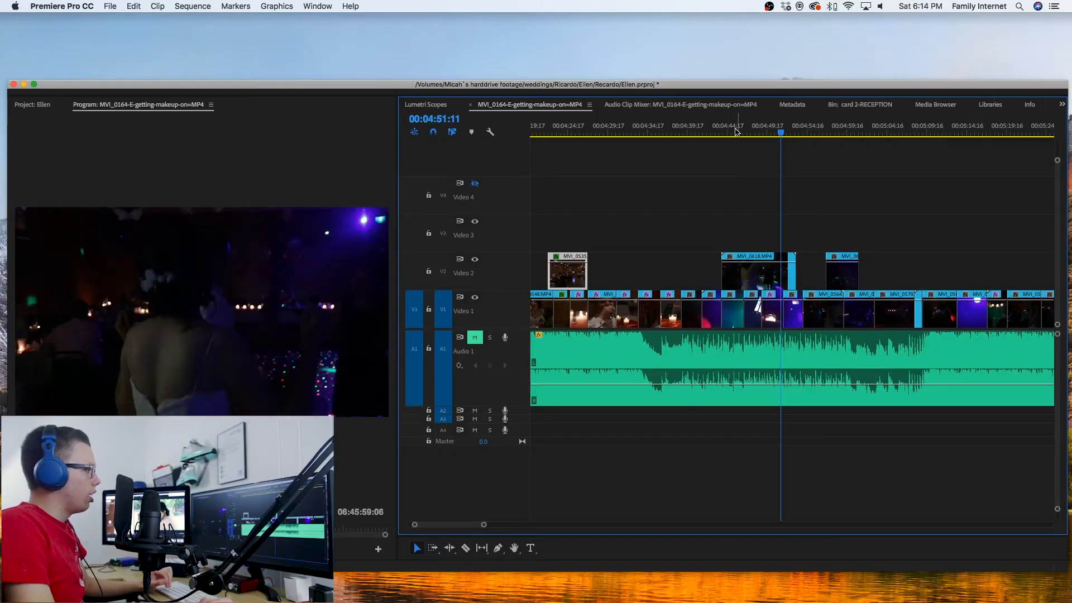
# Split the MVI_0618 dance clip on Video 2 at 00:04:48:08 with the Razor tool
pyautogui.click(736, 131)
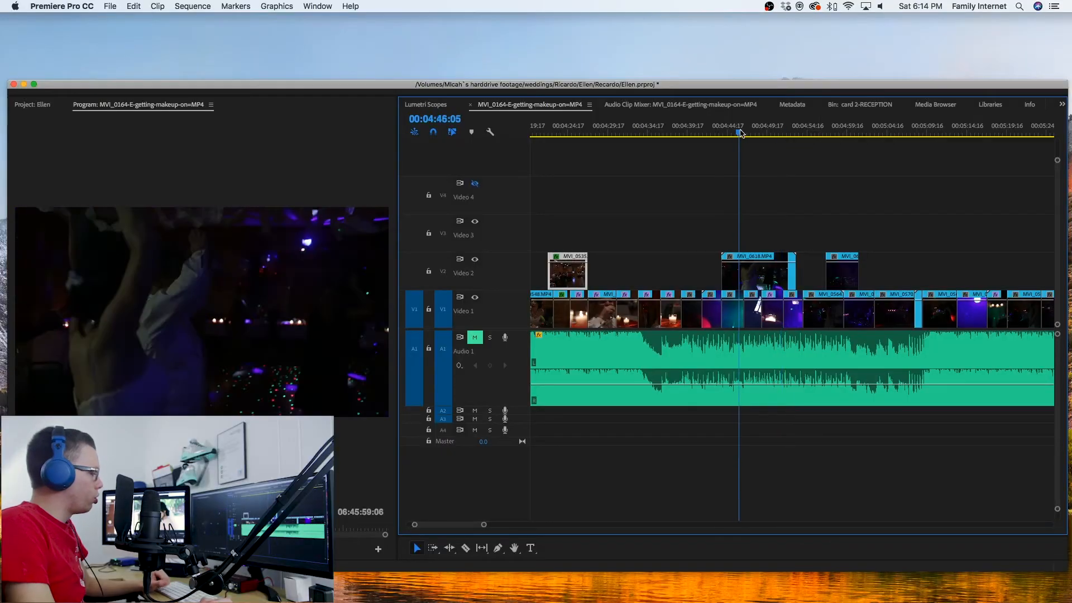
pyautogui.click(736, 137)
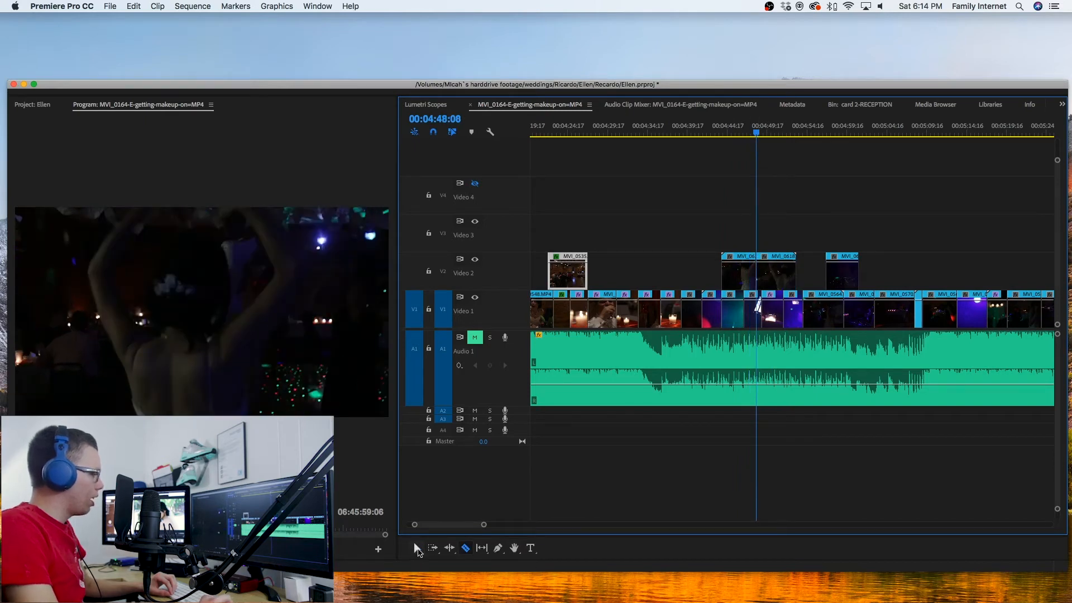
pyautogui.click(416, 549)
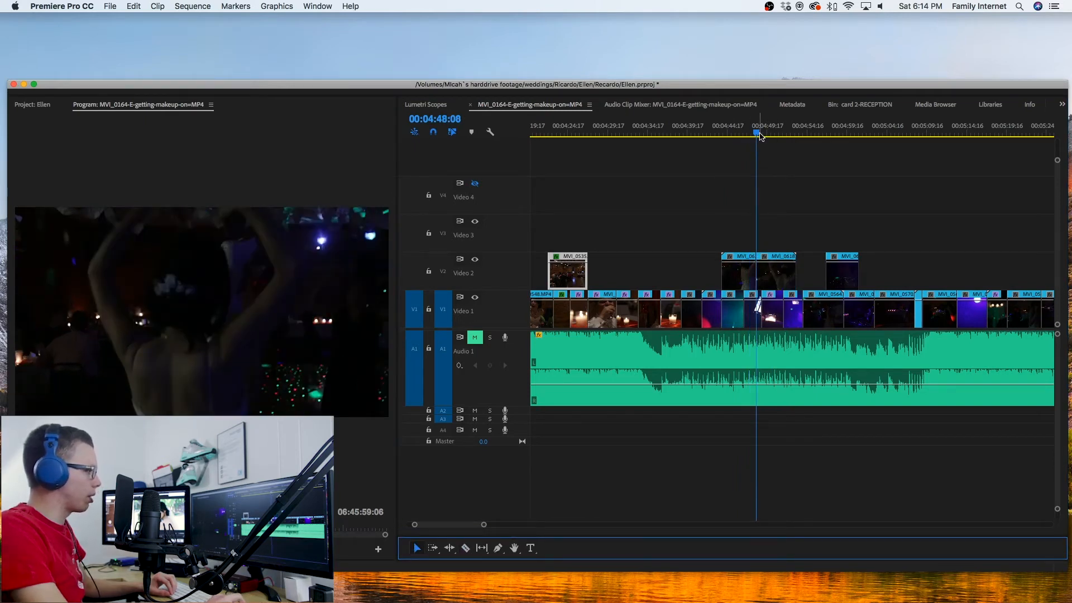
# Shorten the second piece of the split dance clip, keeping it against the first piece, and play both pieces from 00:04:45:06
pyautogui.moveTo(760, 134); pyautogui.dragTo(744, 146)
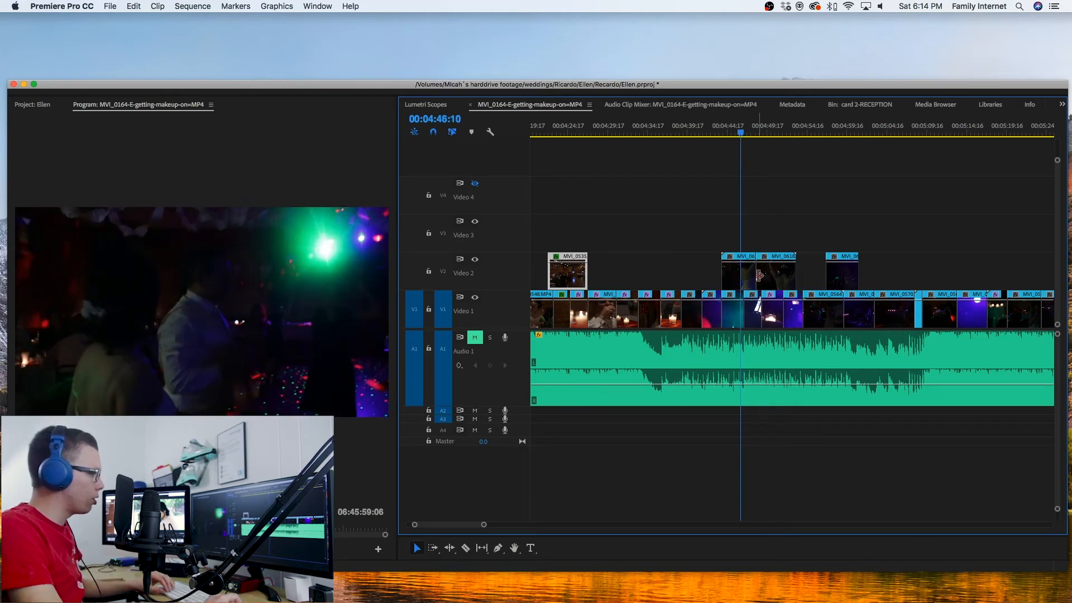
pyautogui.moveTo(762, 275); pyautogui.dragTo(768, 274)
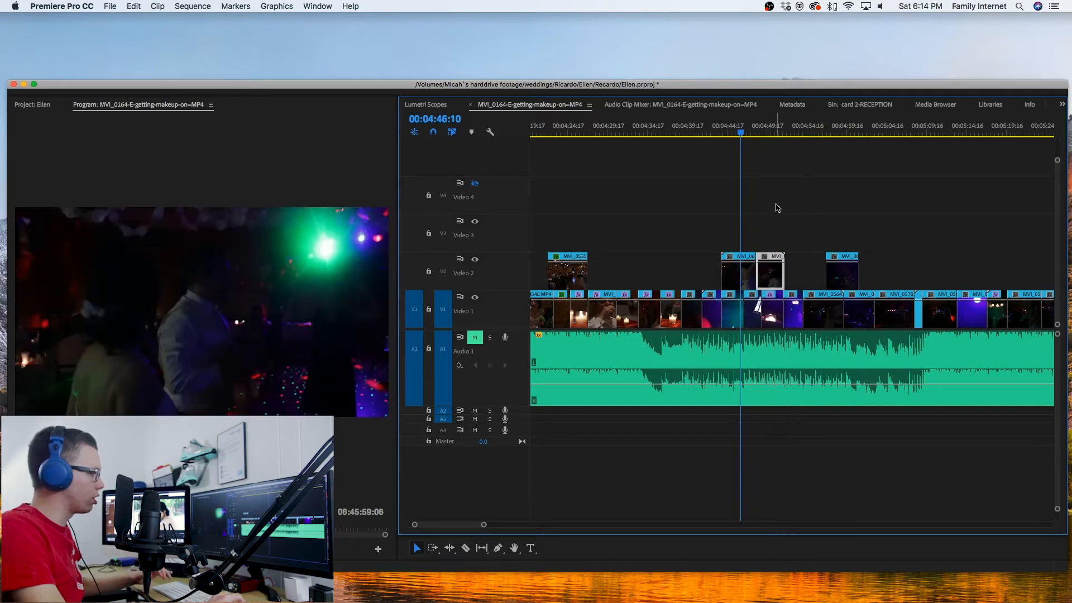
pyautogui.moveTo(732, 140); pyautogui.dragTo(731, 144)
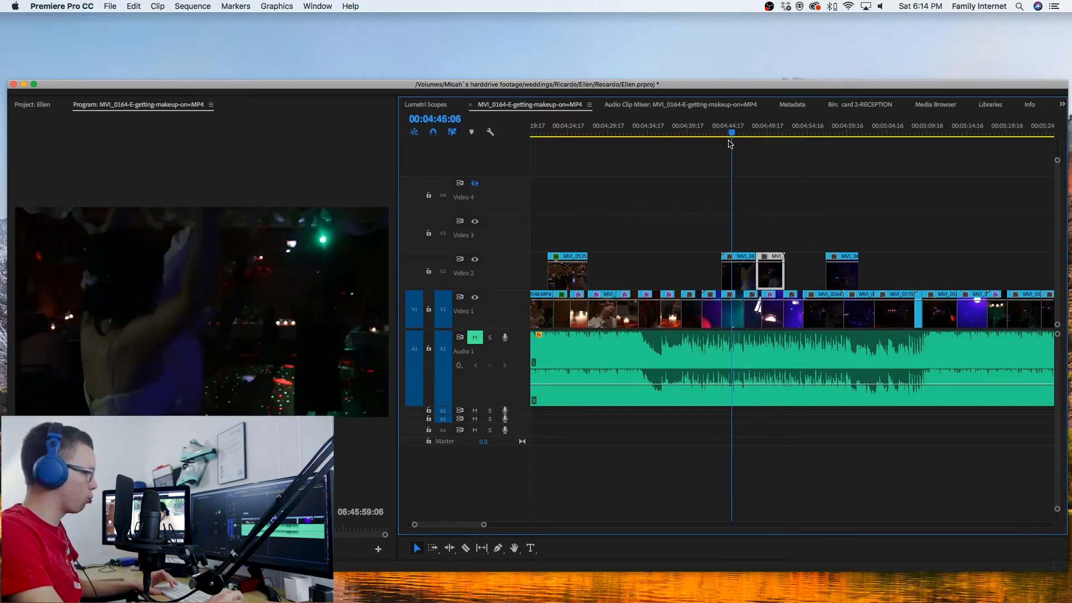
pyautogui.press('space')
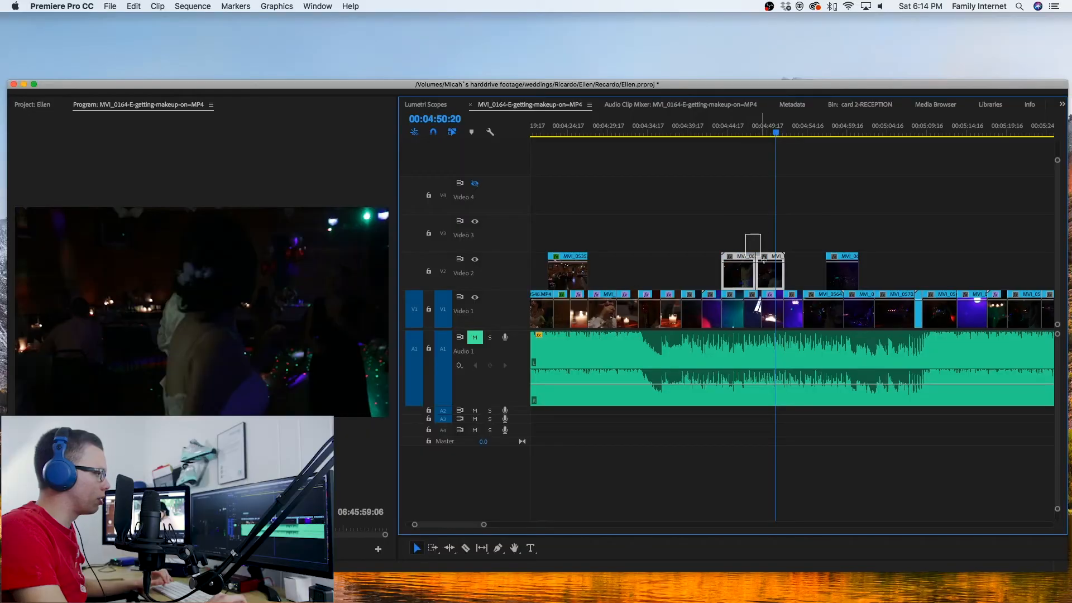
# Move both dance clip pieces along Video 2 to start at about 00:05:06, and check the uncovered Video 1 clips around 00:04:48:04
pyautogui.moveTo(743, 278); pyautogui.dragTo(925, 279)
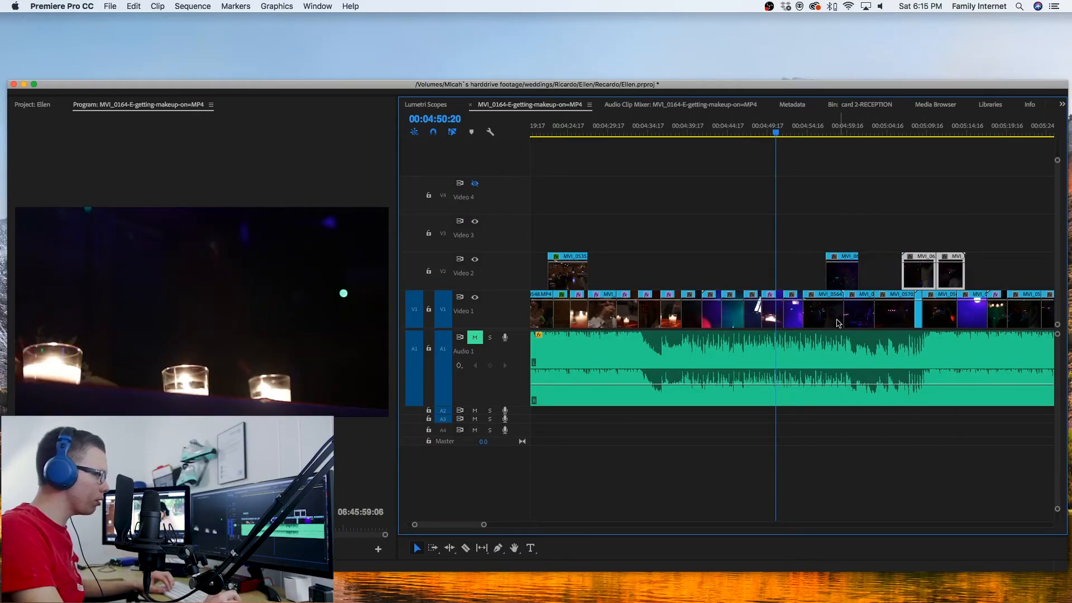
pyautogui.moveTo(776, 130); pyautogui.dragTo(754, 132)
# Review the ceremony section back from the reception, including the marriage licence signing around 00:03:14:15, and return to the sequence's start
pyautogui.scroll(10, 738, 218)
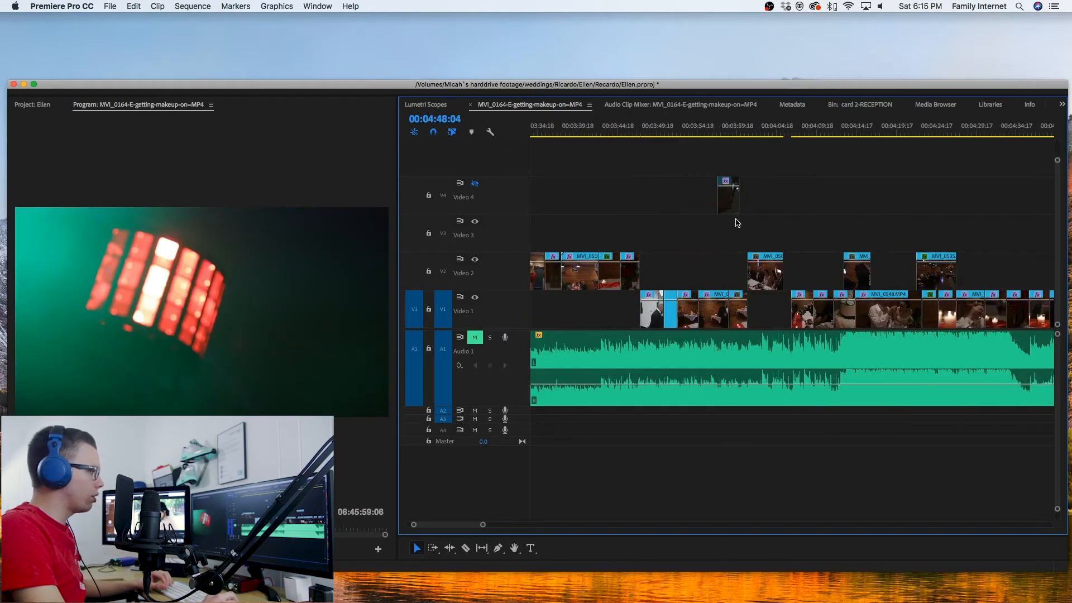
pyautogui.scroll(3, 738, 222)
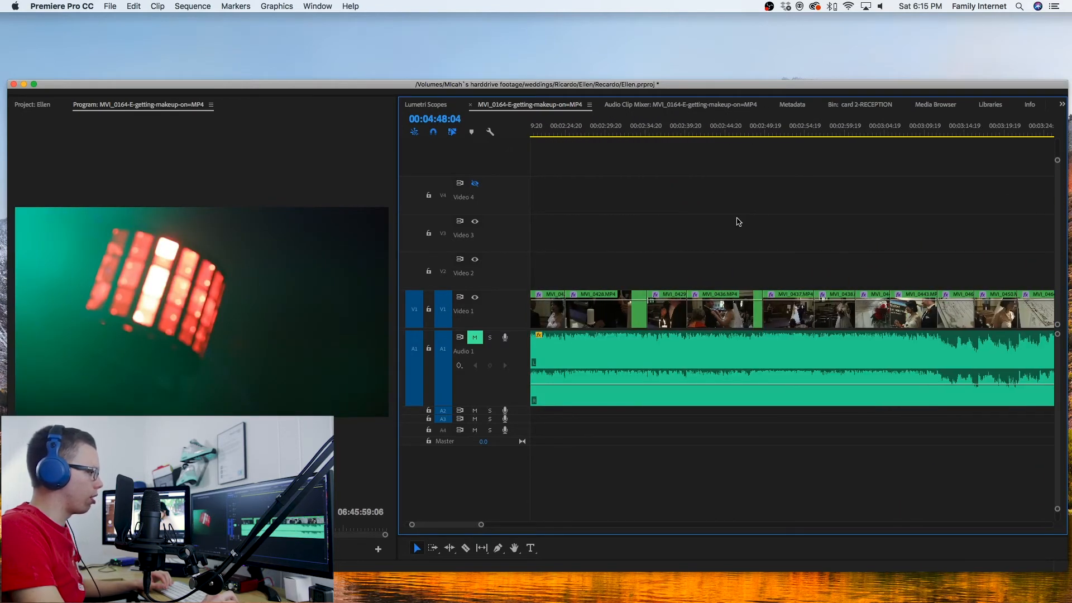
pyautogui.scroll(-2, 977, 211)
pyautogui.click(812, 131)
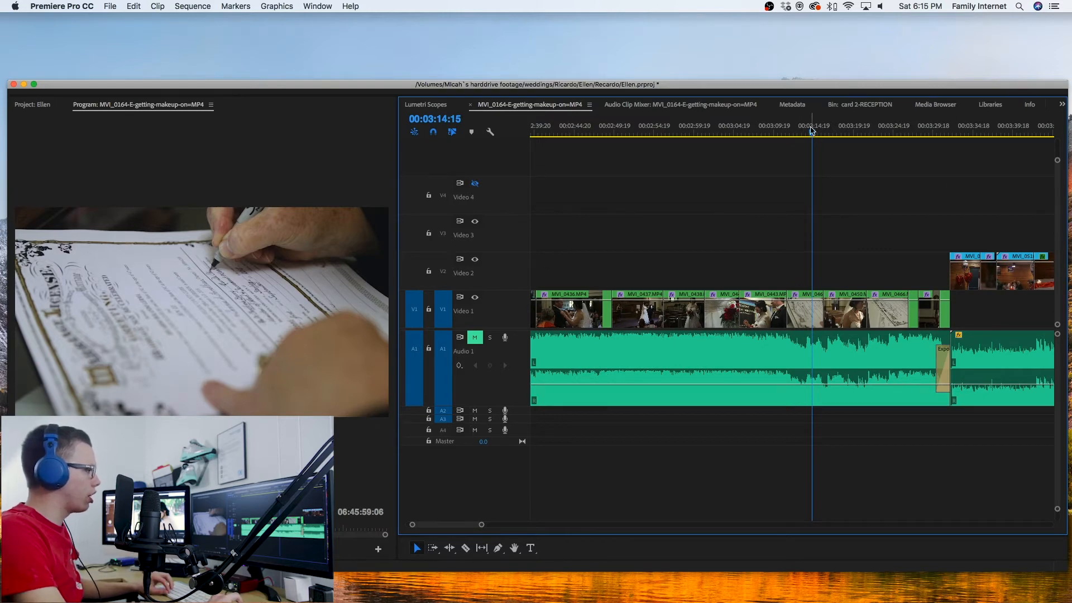
pyautogui.scroll(5, 754, 244)
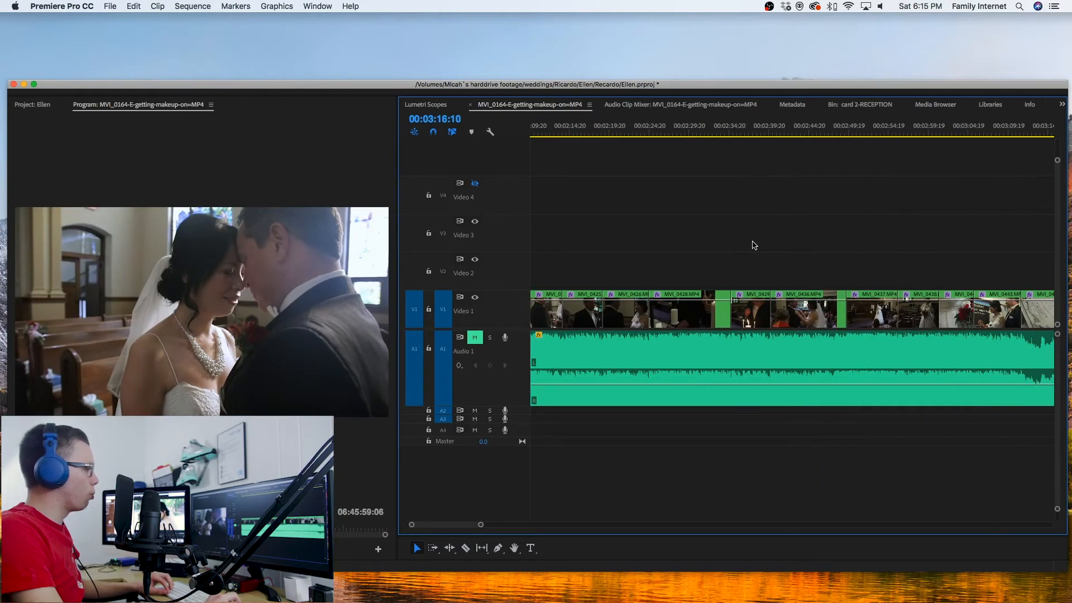
pyautogui.scroll(10, 753, 244)
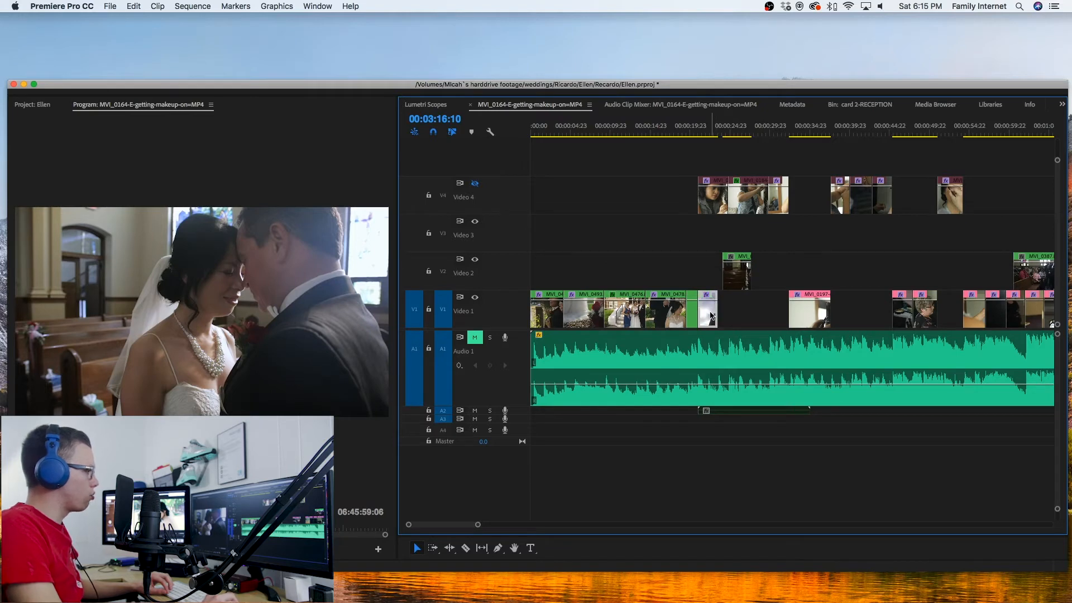
# Compare the opening kiss shot MVI_0496 with its Lumetri Basic Correction off and on in an enlarged program preview
pyautogui.moveTo(691, 128); pyautogui.dragTo(711, 131)
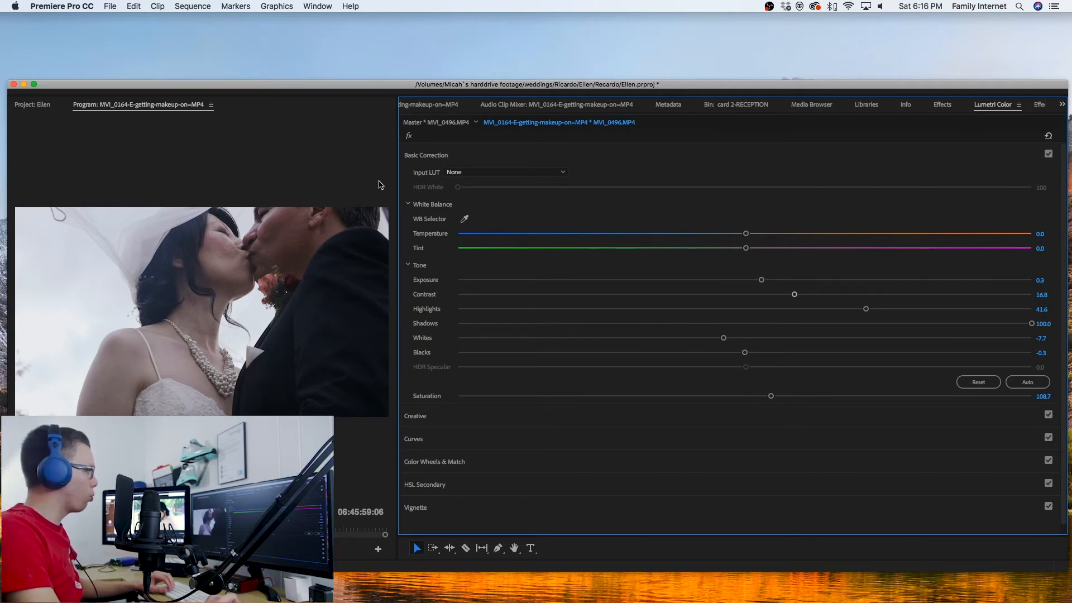
pyautogui.moveTo(399, 170); pyautogui.dragTo(533, 174)
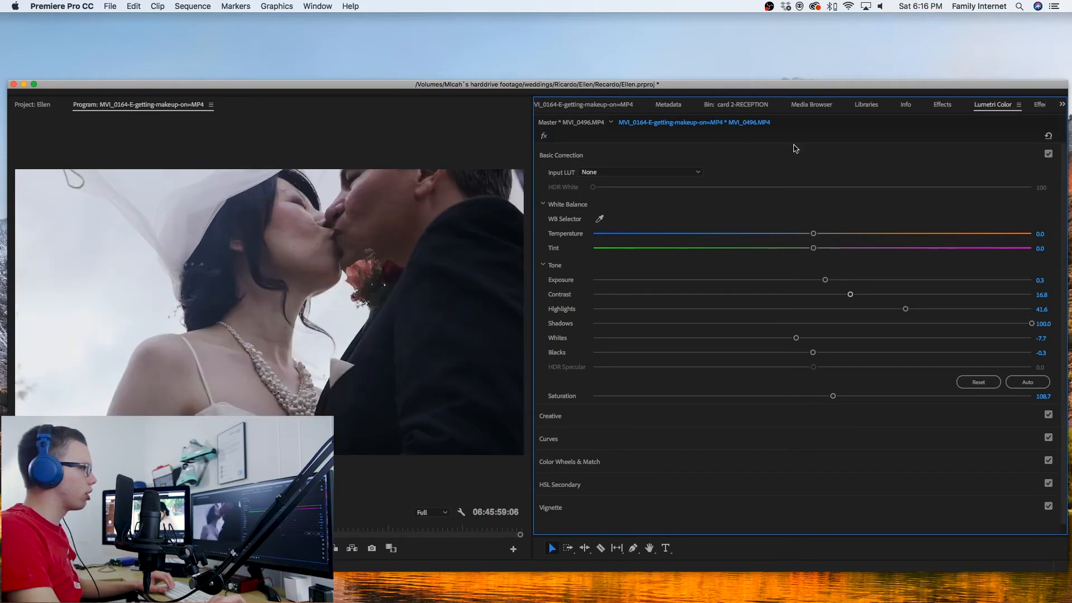
pyautogui.click(1048, 155)
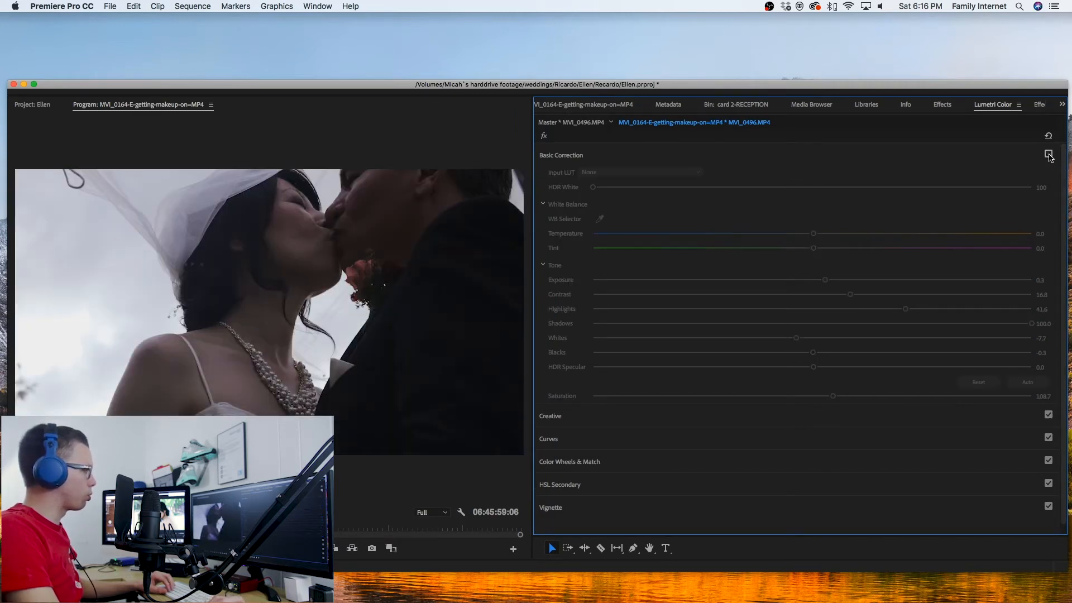
pyautogui.click(1049, 155)
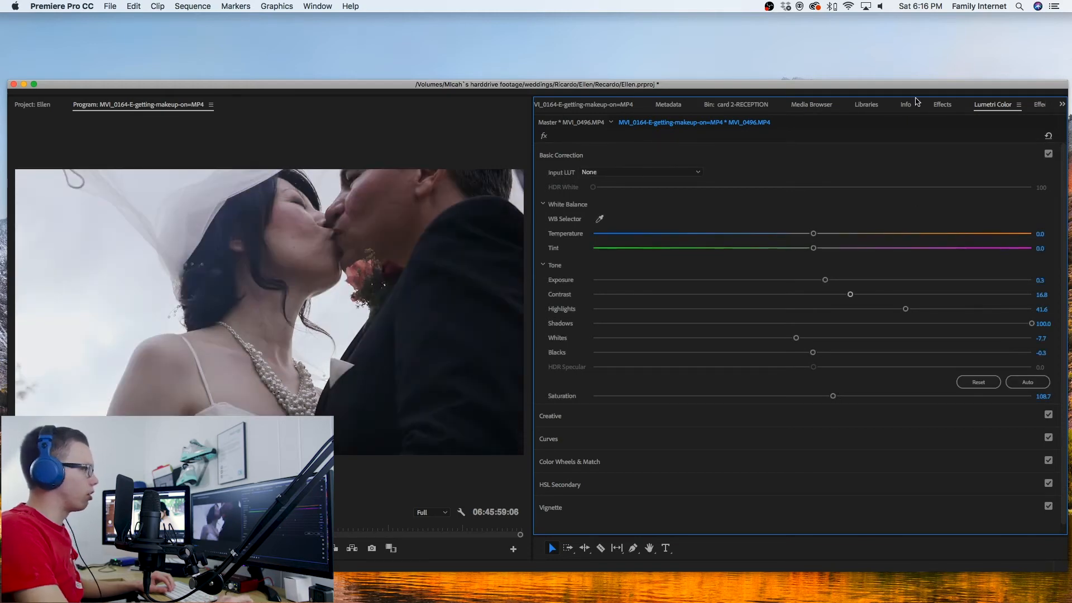
pyautogui.click(1048, 155)
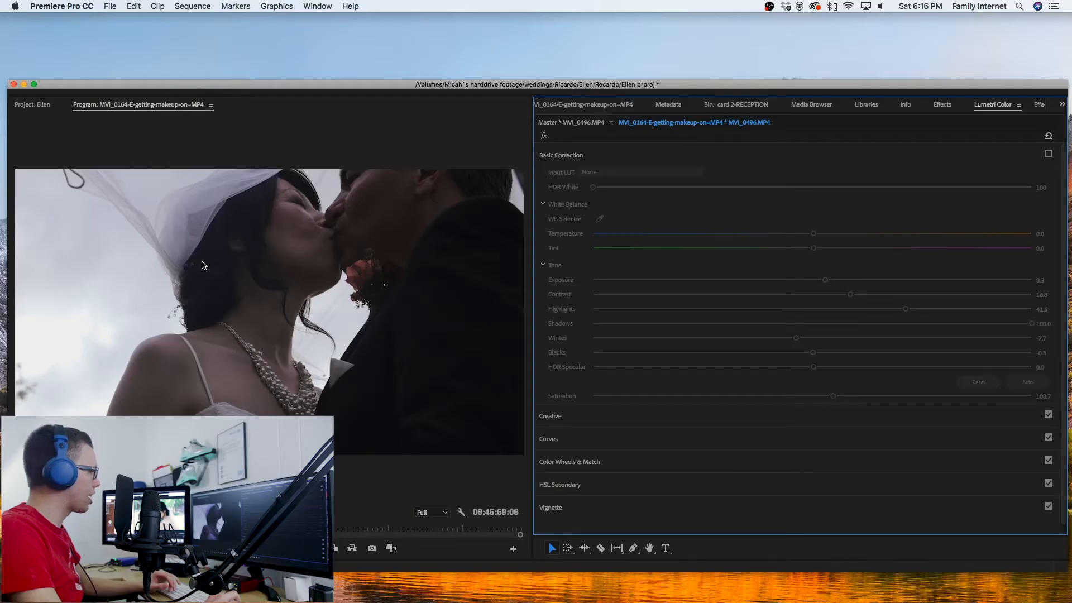
pyautogui.click(1048, 154)
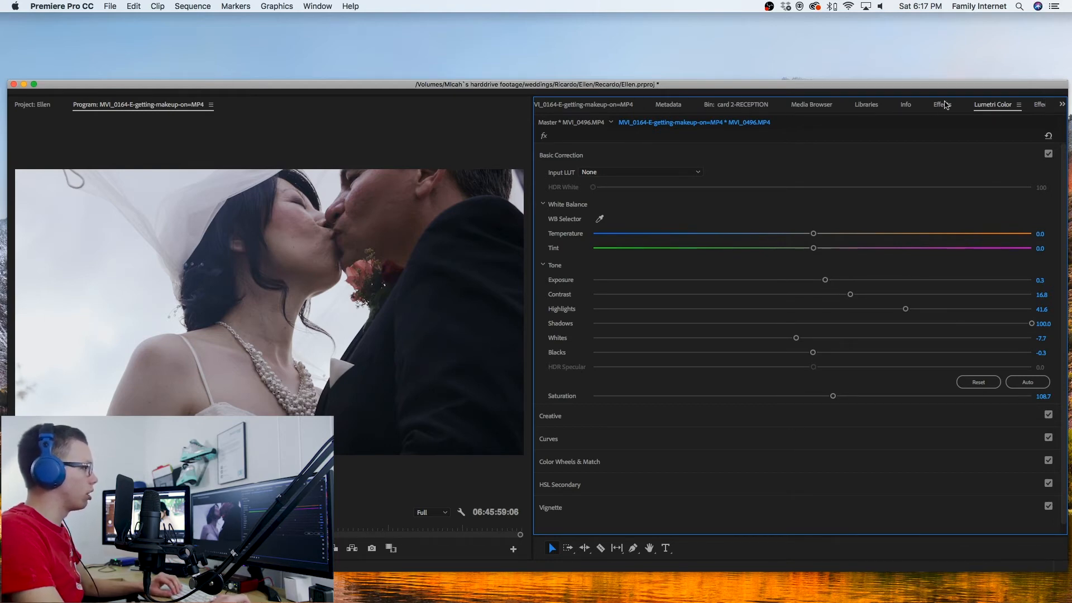
# Return to the sequence timeline and scrub the bouquet shot to 00:00:03:05
pyautogui.click(1060, 105)
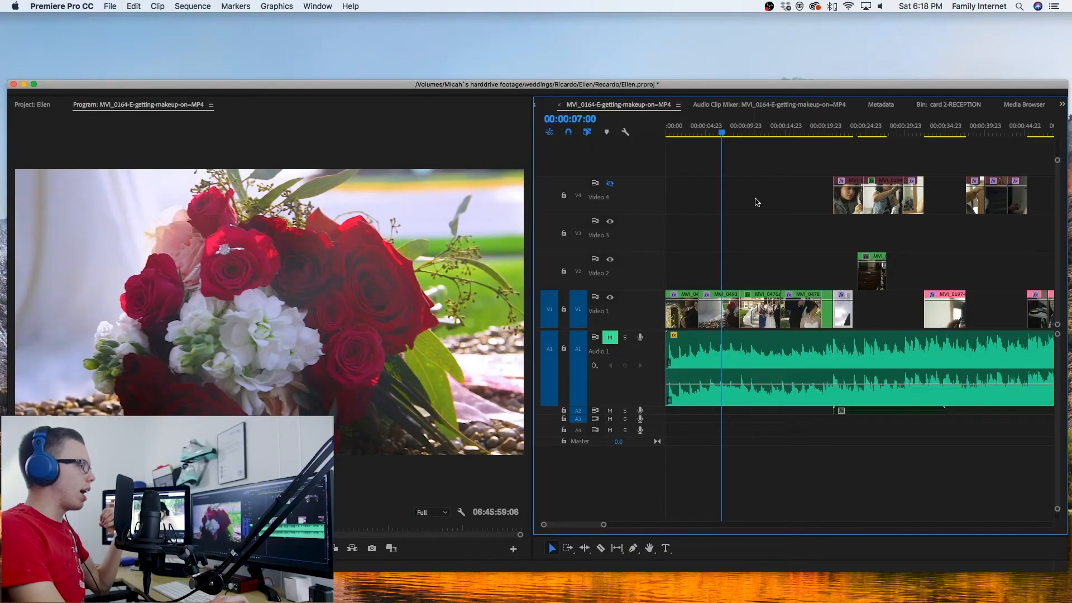
pyautogui.moveTo(705, 139)
pyautogui.mouseDown()
pyautogui.moveTo(678, 138)
pyautogui.moveTo(693, 138)
pyautogui.mouseUp()
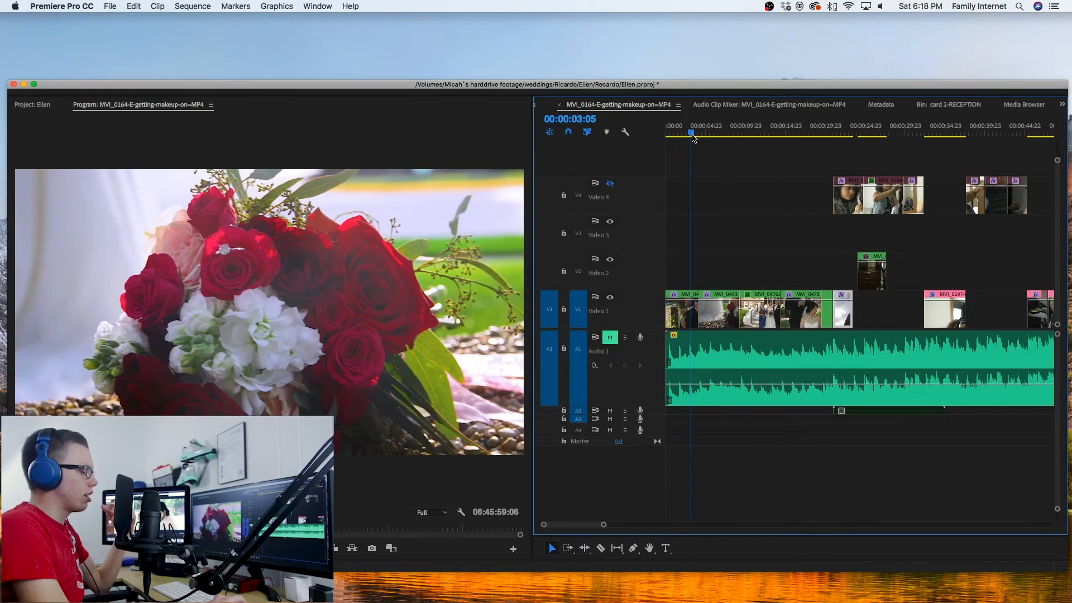